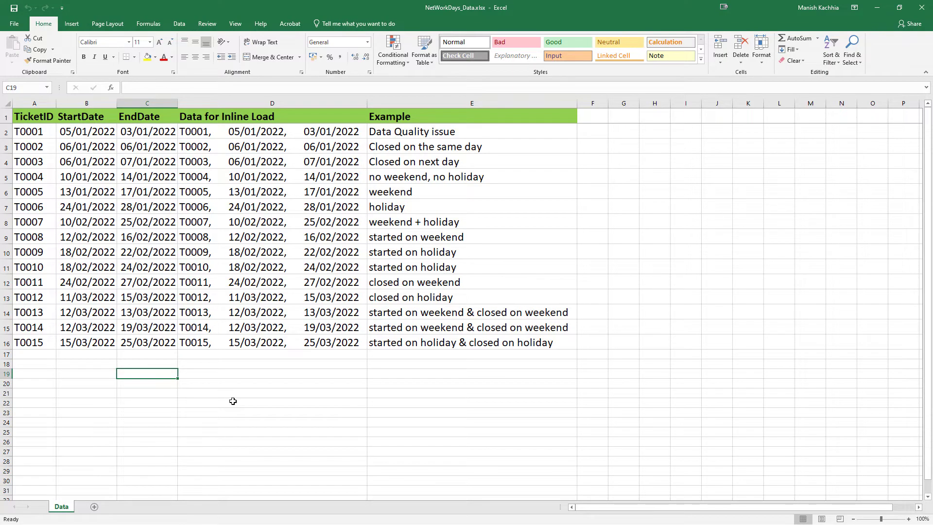
# Step: Examine the ticket start and end dates, the example scenarios and the Holidays sheet's date list in the workbook
pyautogui.moveTo(33, 115); pyautogui.dragTo(171, 336)
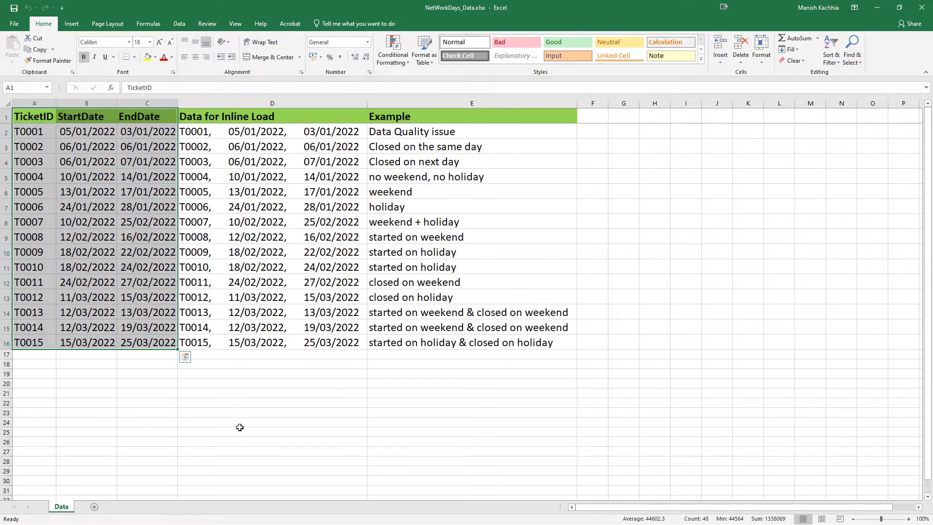
pyautogui.click(499, 402)
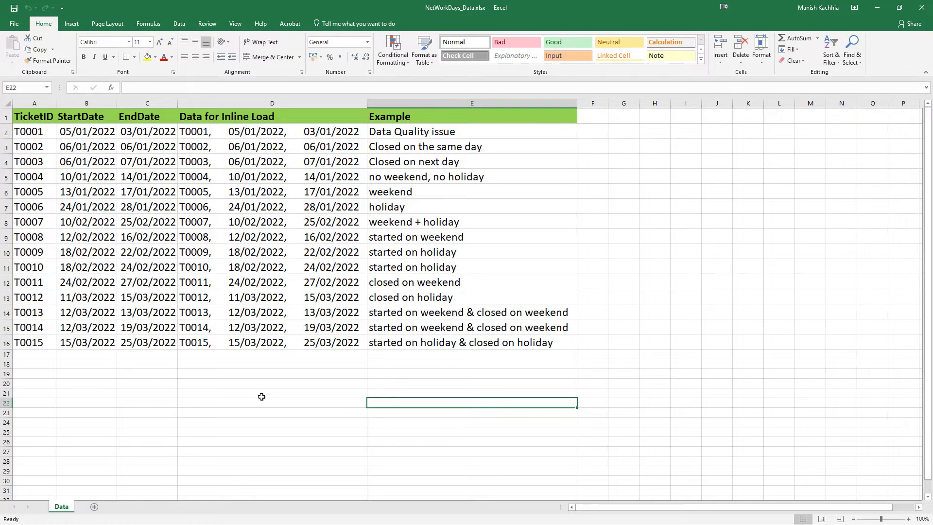
pyautogui.moveTo(38, 118); pyautogui.dragTo(398, 341)
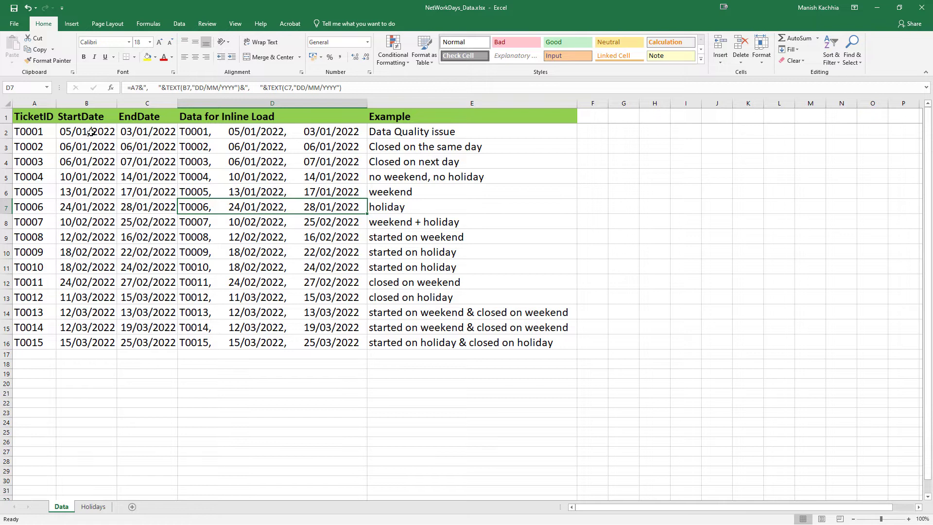
pyautogui.moveTo(91, 132); pyautogui.dragTo(90, 342)
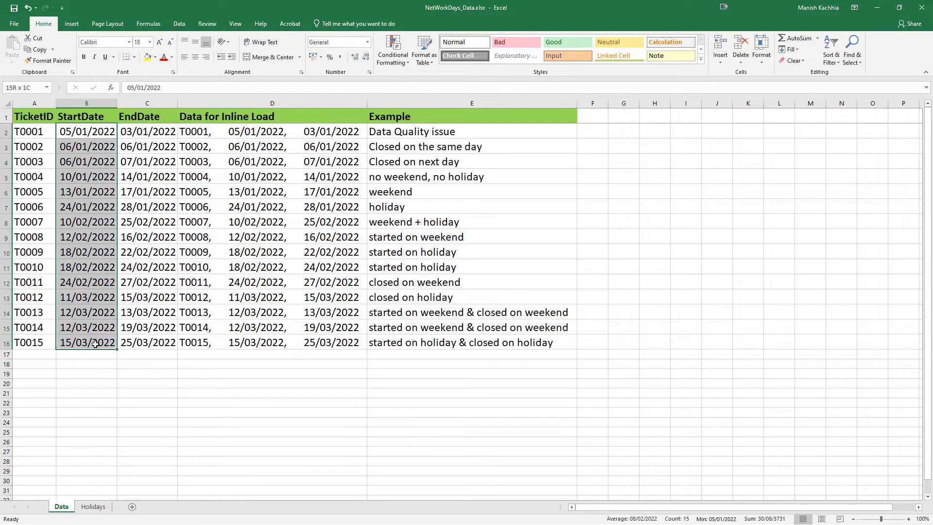
pyautogui.click(136, 311)
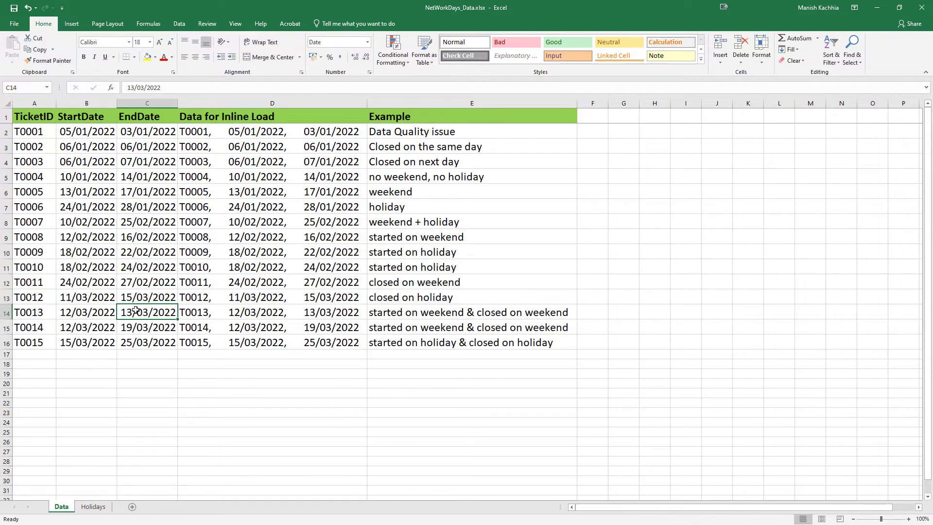
pyautogui.click(93, 507)
pyautogui.moveTo(23, 131); pyautogui.dragTo(39, 222)
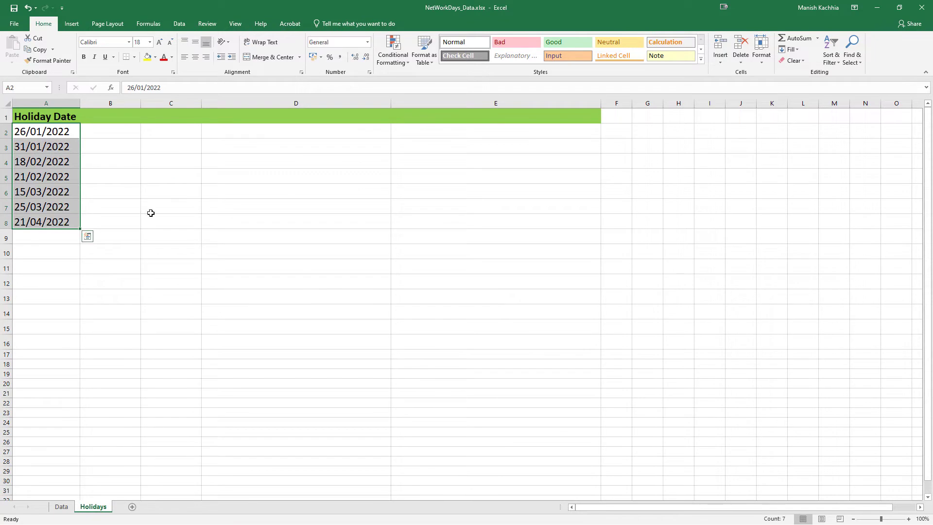
pyautogui.hotkey('ctrl', 'pageup')
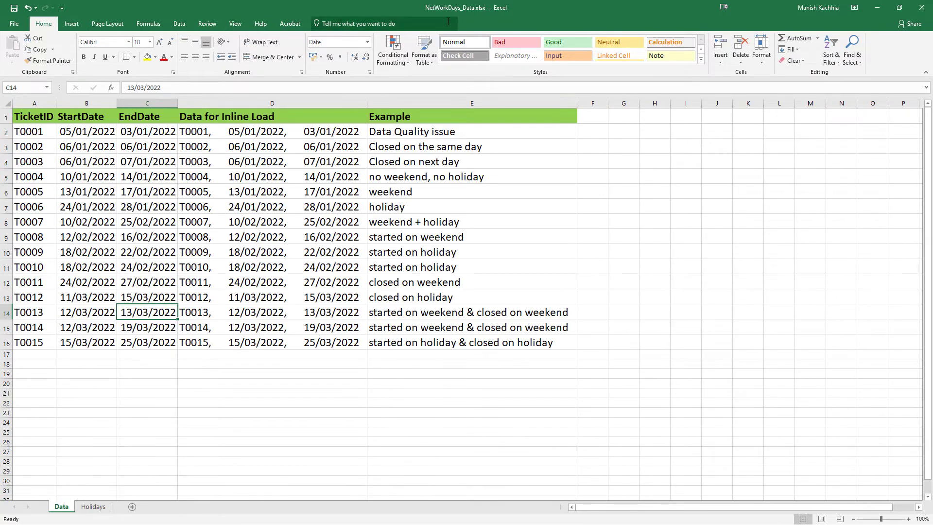
# Step: Switch to the Qlik Sense data load editor, run the load script for the Holidays and Tickets tables, and review the loaded ticket fields
pyautogui.moveTo(454, 10); pyautogui.dragTo(0, 243)
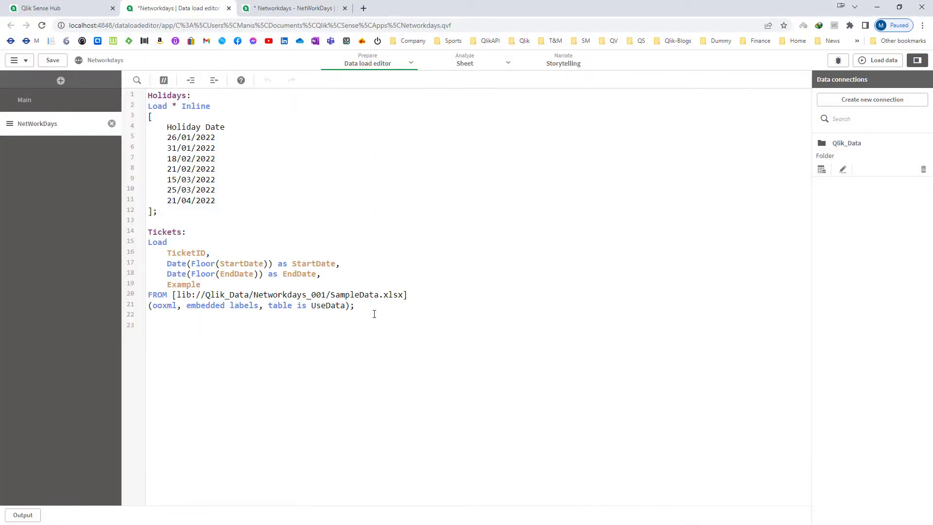
pyautogui.moveTo(374, 313); pyautogui.dragTo(137, 97)
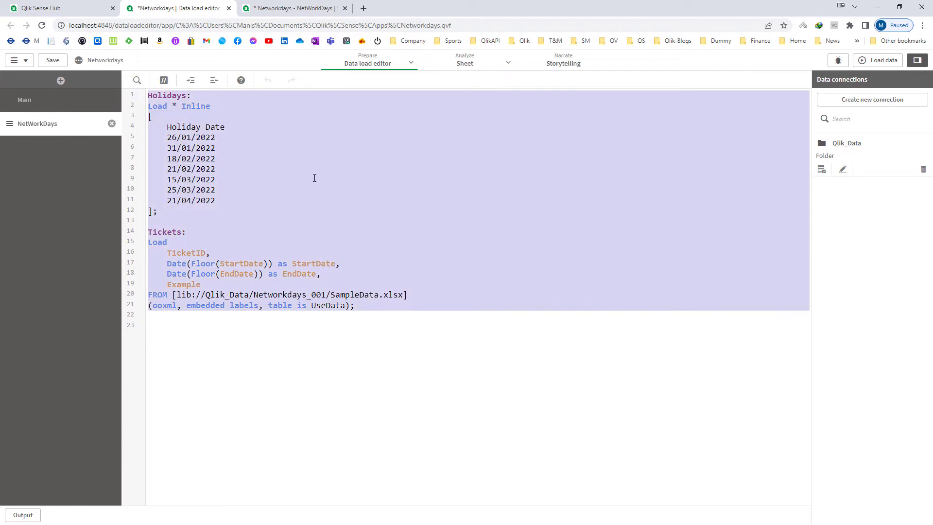
pyautogui.click(314, 178)
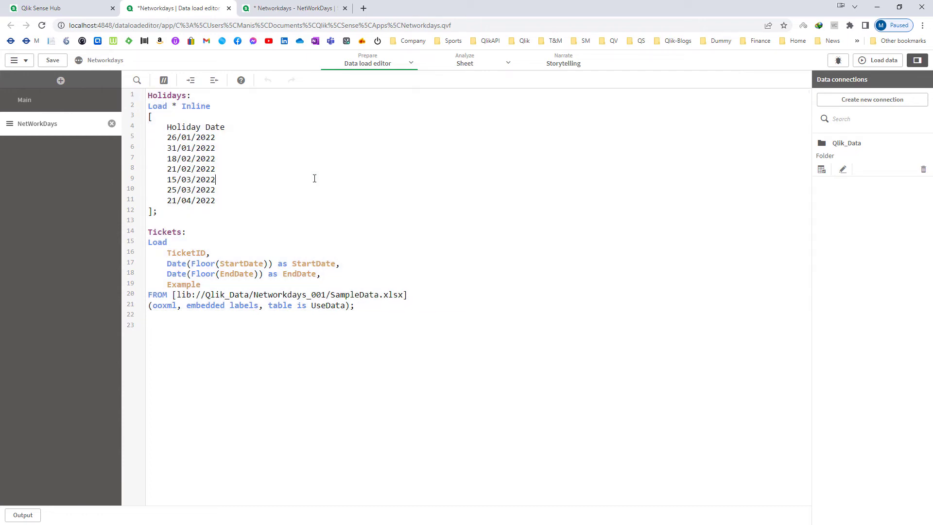
pyautogui.click(873, 66)
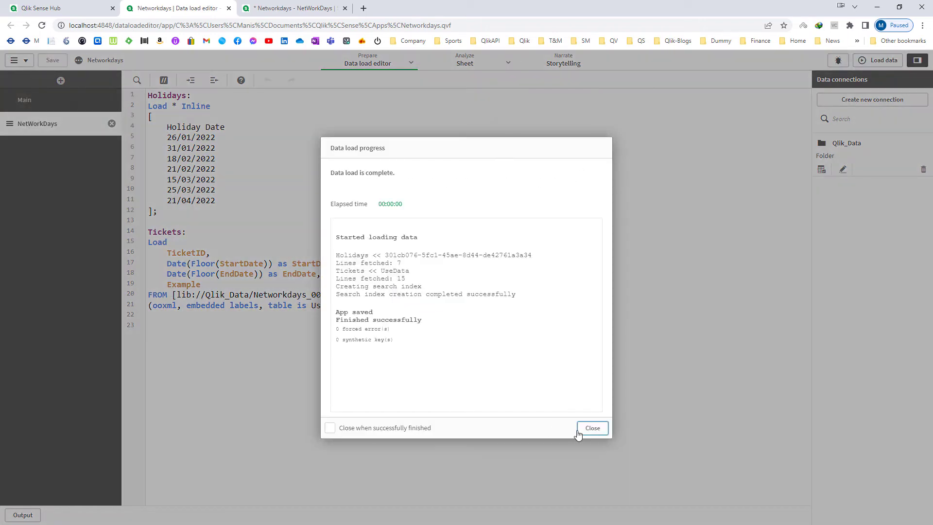
pyautogui.click(575, 432)
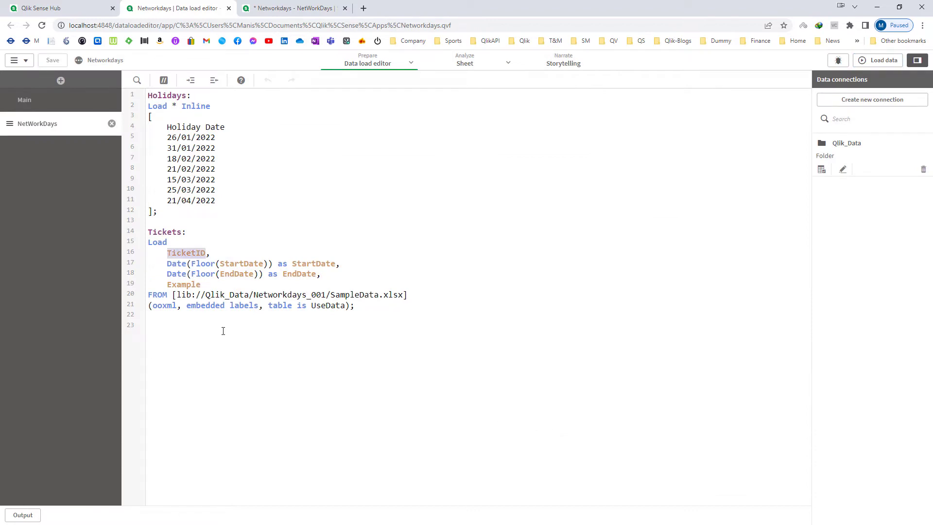
pyautogui.doubleClick(189, 246)
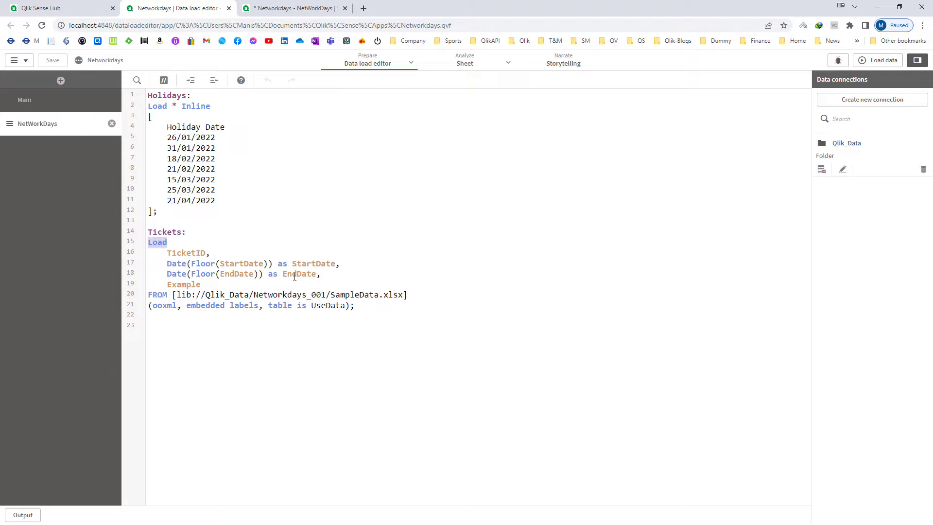
pyautogui.doubleClick(186, 285)
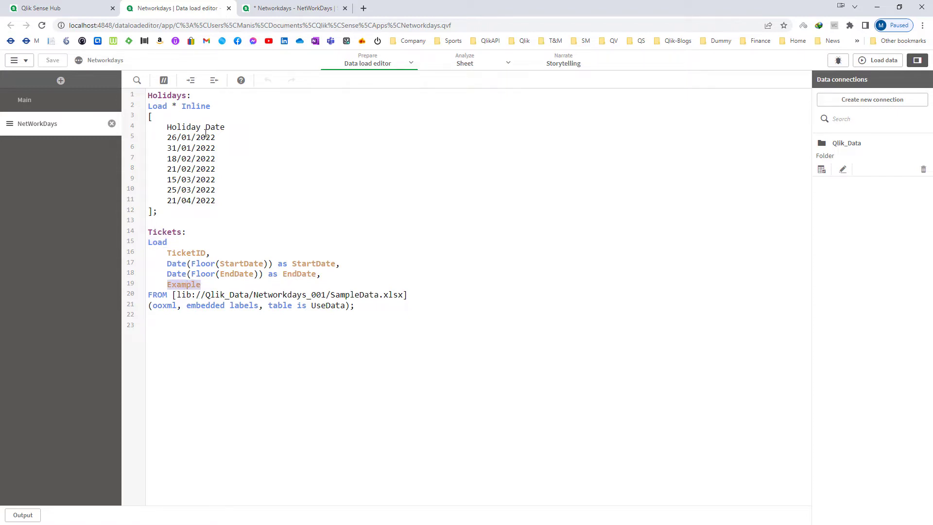
# Step: Add a measure column with the expression NetWorkDays(StartDate, EndDate) to the ticket table on the NetWorkDays sheet
pyautogui.click(294, 9)
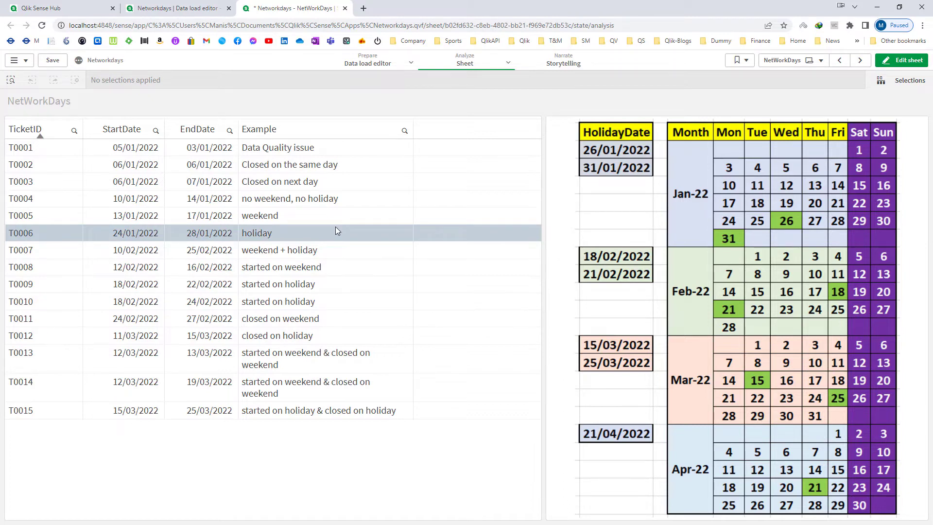
pyautogui.click(896, 61)
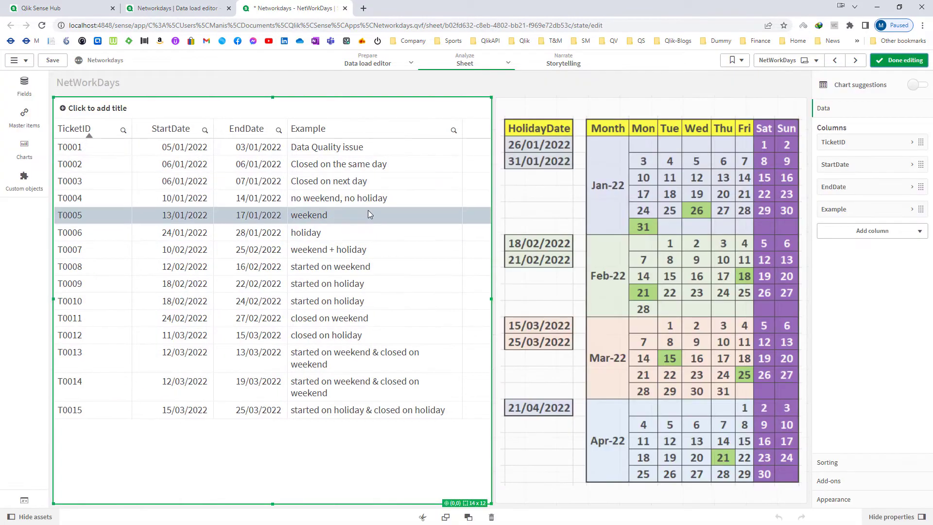
pyautogui.click(837, 238)
pyautogui.click(850, 270)
pyautogui.click(912, 255)
pyautogui.write('N')
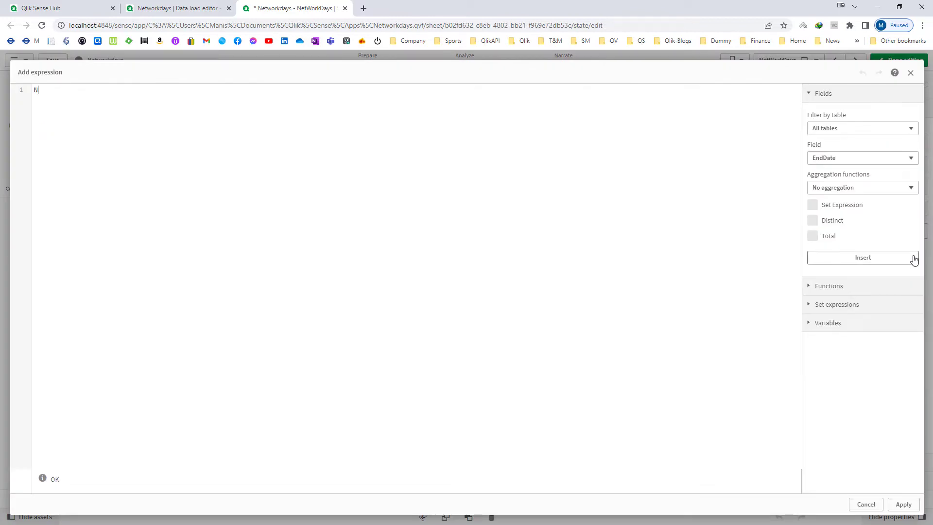
pyautogui.write('etWorkDays(')
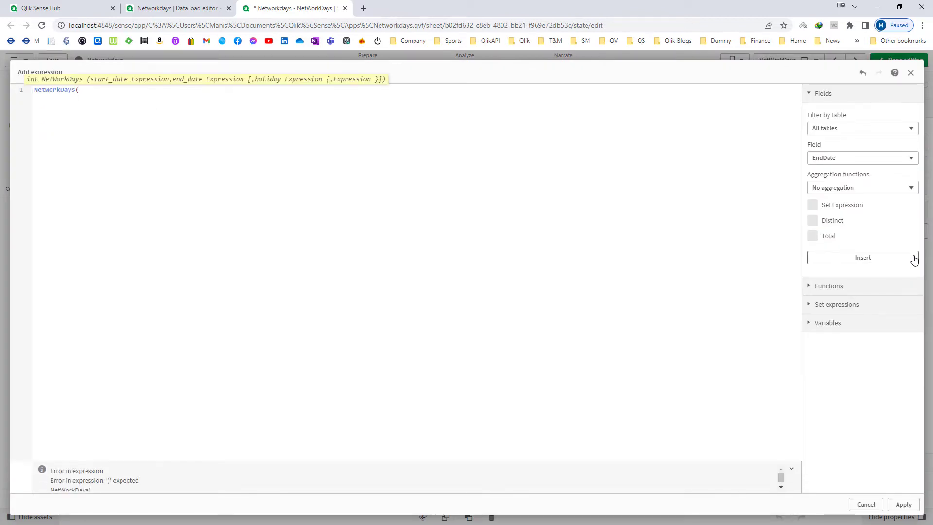
pyautogui.write('StartDate, EndDate)')
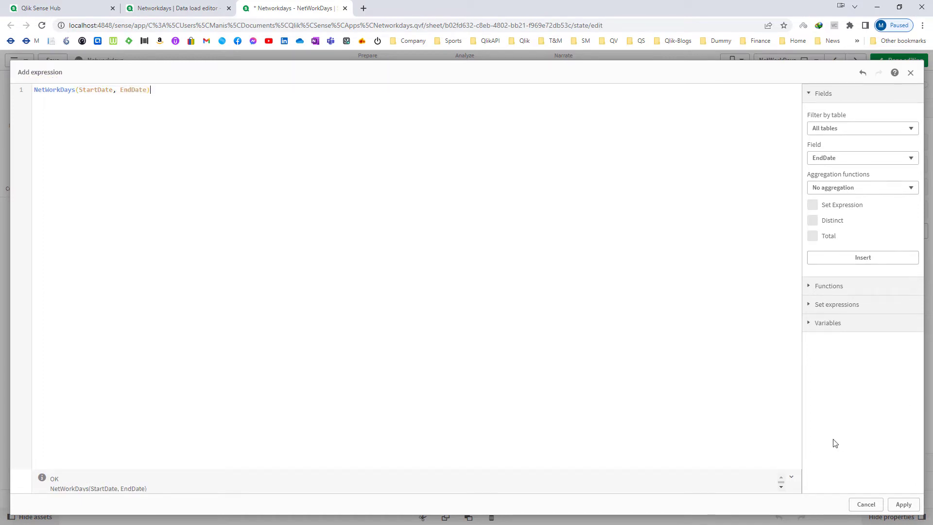
pyautogui.click(899, 503)
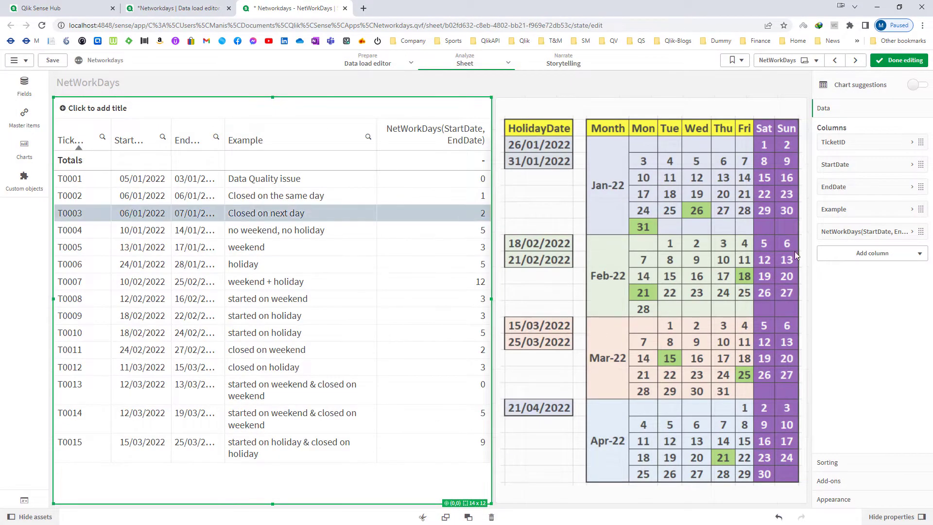
# Step: Set the totals function of the NetWorkDays measure to None and finish editing the sheet
pyautogui.click(856, 232)
pyautogui.click(865, 369)
pyautogui.click(857, 338)
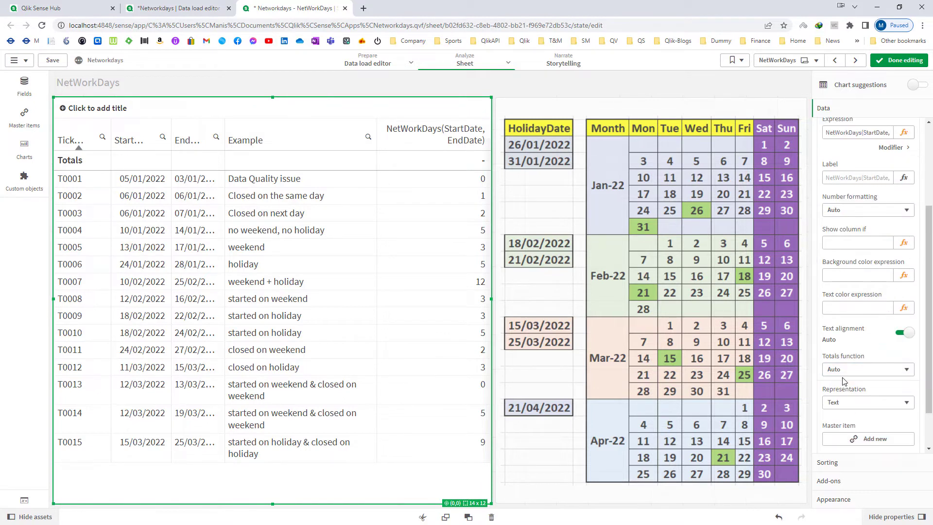
pyautogui.click(843, 373)
pyautogui.click(851, 434)
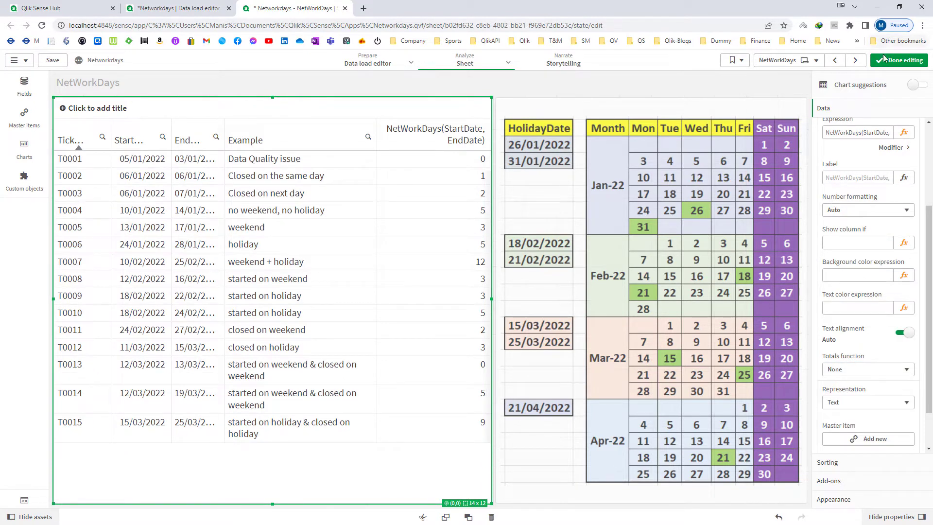
pyautogui.click(899, 61)
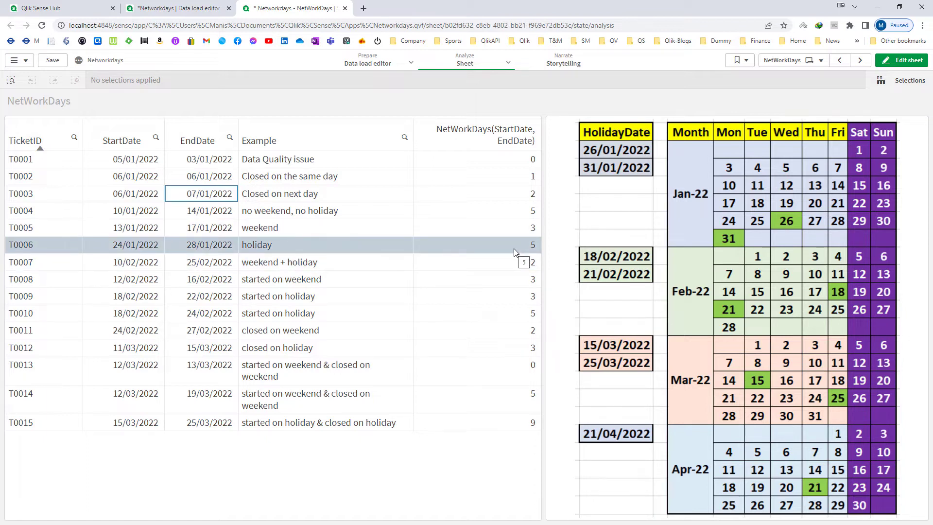
# Step: Add quoted holiday dates 26/01/2022, 31/01/2022, 18/02/2022, 21/02/2022, 15/03/2022, 25/03/2022 and 21/04/2022 as further arguments of the NetWorkDays measure
pyautogui.click(885, 67)
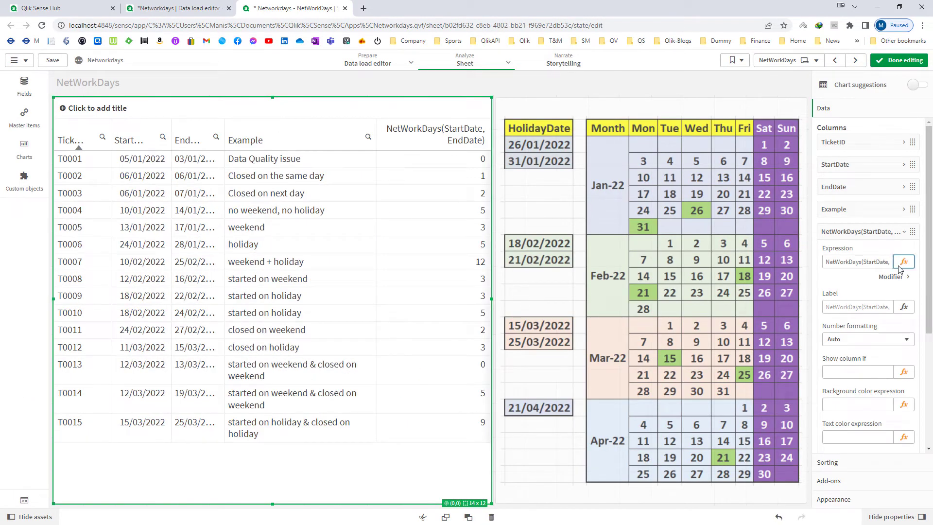
pyautogui.click(903, 263)
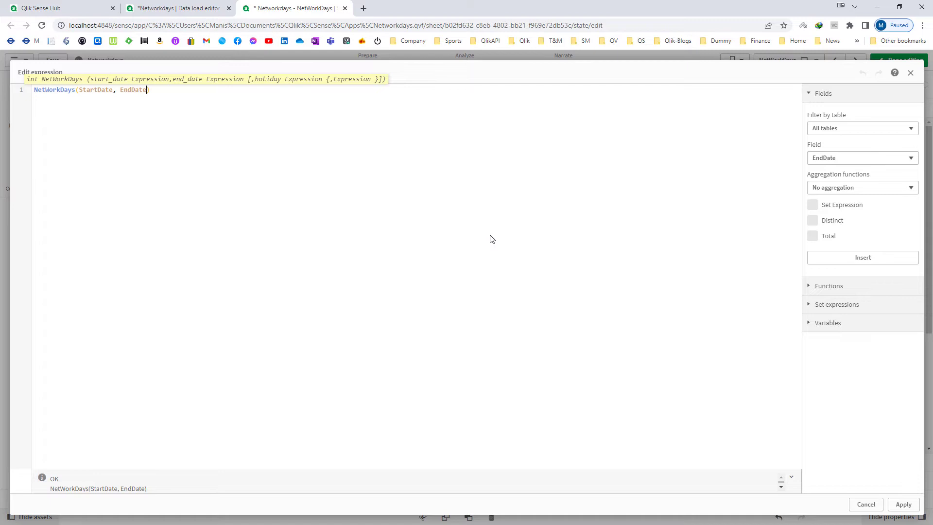
pyautogui.write(", '26/01/2022', '31/01/2022', '18/02/2022', '21/02/2022', '15/03/2022', '25/03/2022', '21/04/2022'")
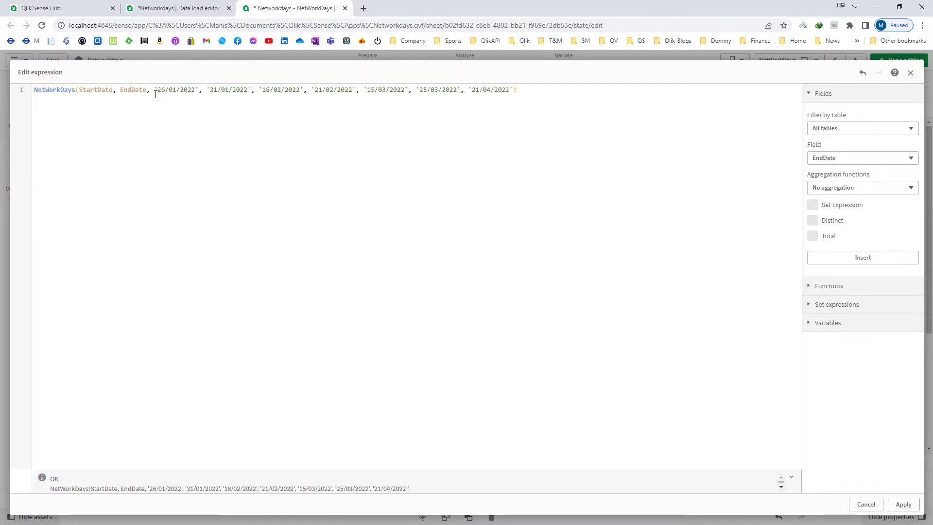
pyautogui.moveTo(156, 92); pyautogui.dragTo(520, 94)
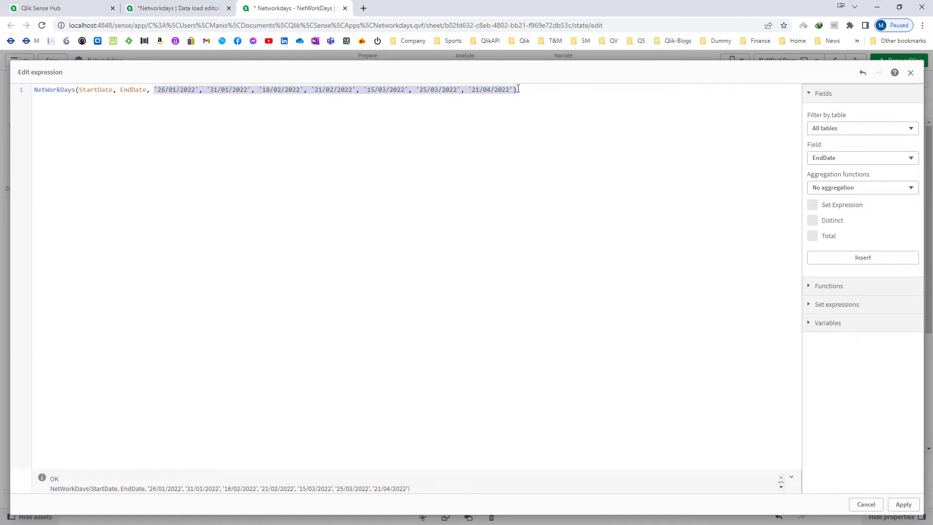
pyautogui.click(526, 163)
pyautogui.click(903, 504)
# Step: Label the measure column "No of Working Days" and finish editing the sheet
pyautogui.click(836, 306)
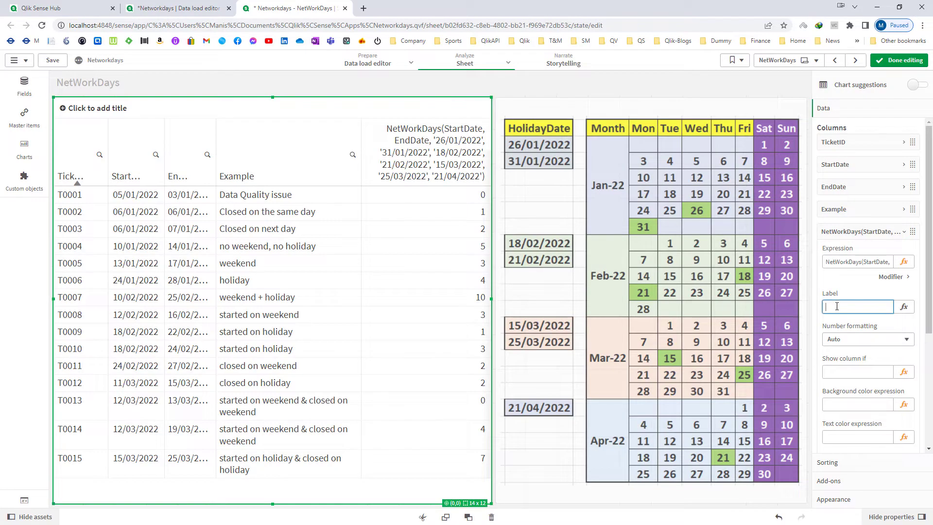
pyautogui.write('No of Working Days')
pyautogui.hotkey('ctrl', 'e')
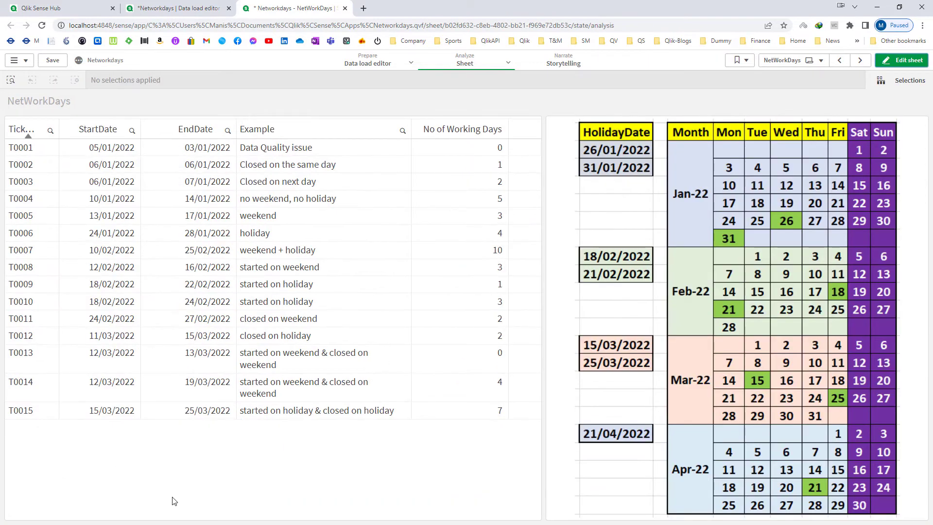
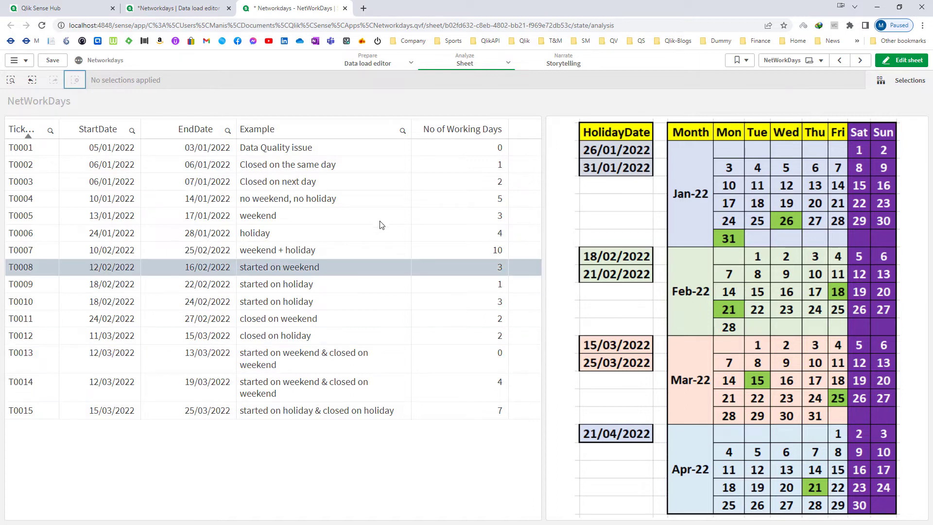
# Step: Reopen the sheet for editing, narrow the calendar object to 7 grid columns, and widen the ticket table to 17 grid columns
pyautogui.doubleClick(828, 119)
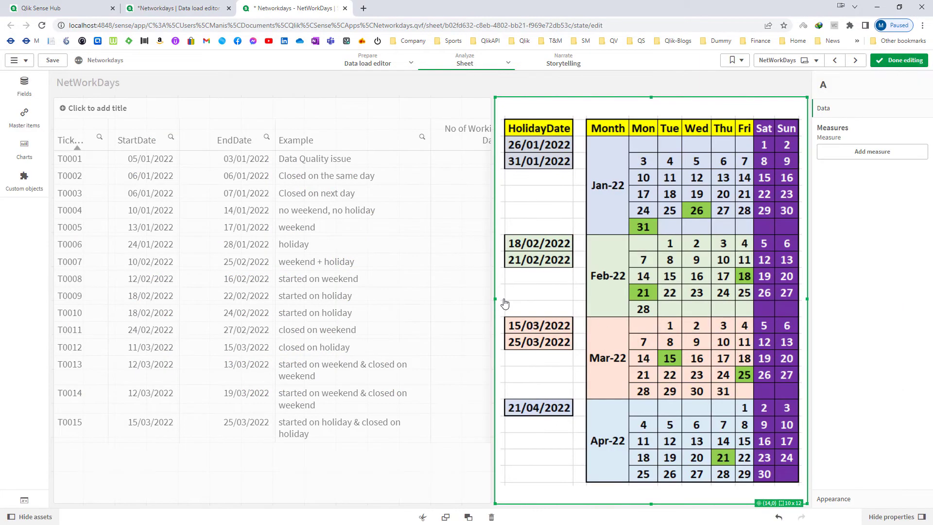
pyautogui.moveTo(495, 299); pyautogui.dragTo(593, 298)
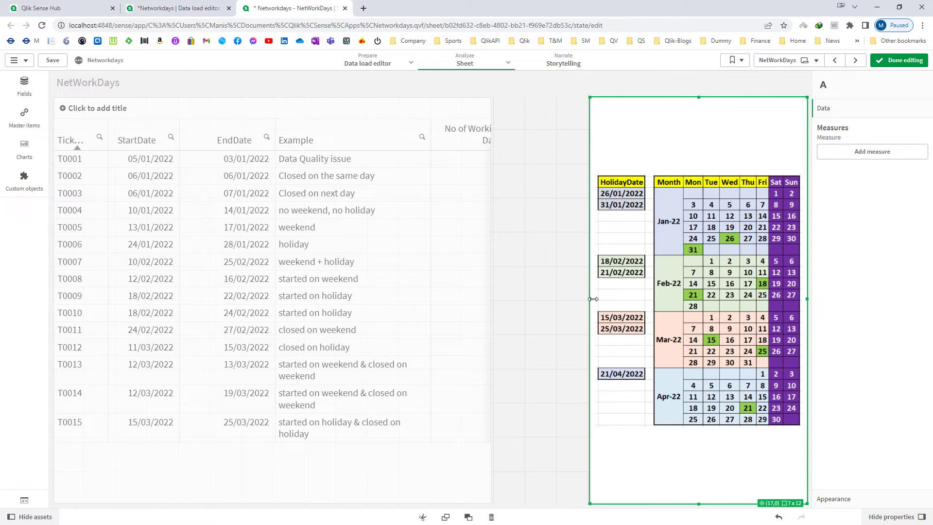
pyautogui.click(489, 302)
pyautogui.moveTo(491, 298); pyautogui.dragTo(596, 302)
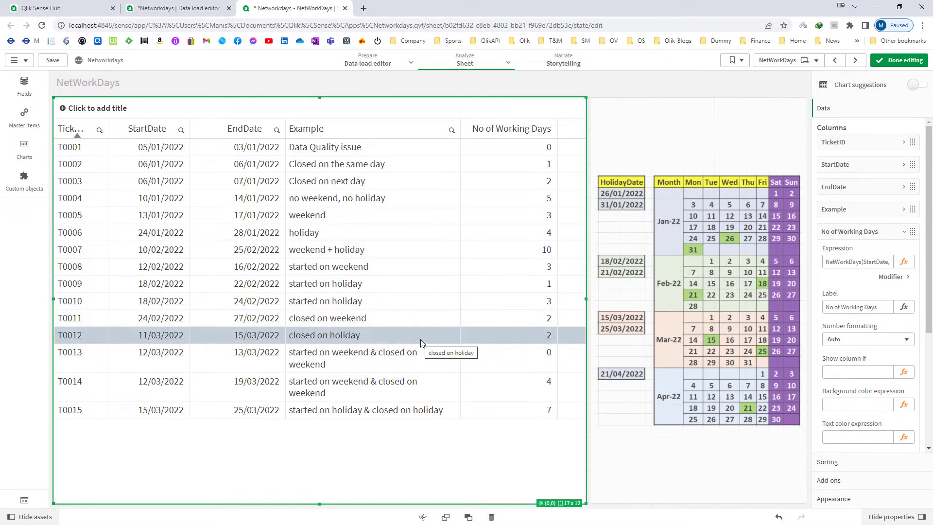
# Step: Copy the quoted list of holiday dates from the expression of the No of Working Days measure
pyautogui.click(904, 262)
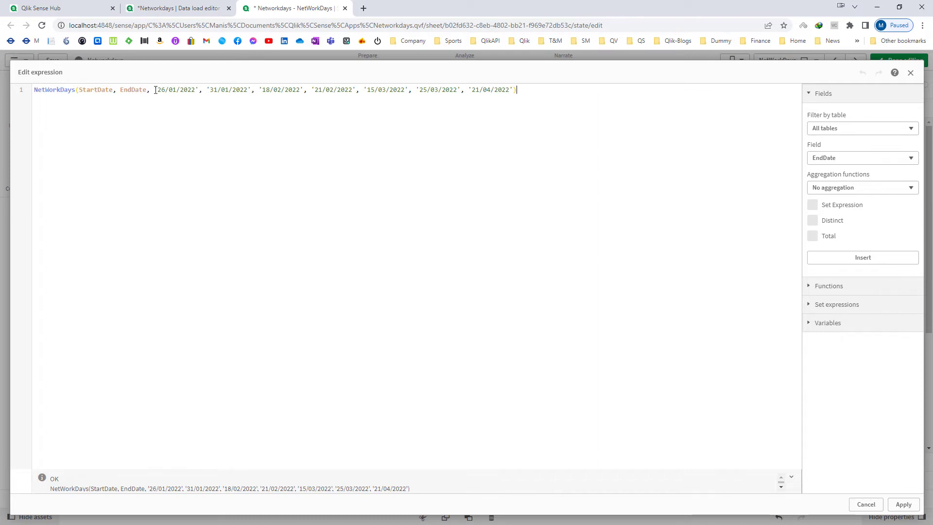
pyautogui.moveTo(154, 89)
pyautogui.mouseDown()
pyautogui.moveTo(326, 109)
pyautogui.moveTo(527, 88)
pyautogui.moveTo(512, 89)
pyautogui.mouseUp()
pyautogui.hotkey('ctrl', 'c')
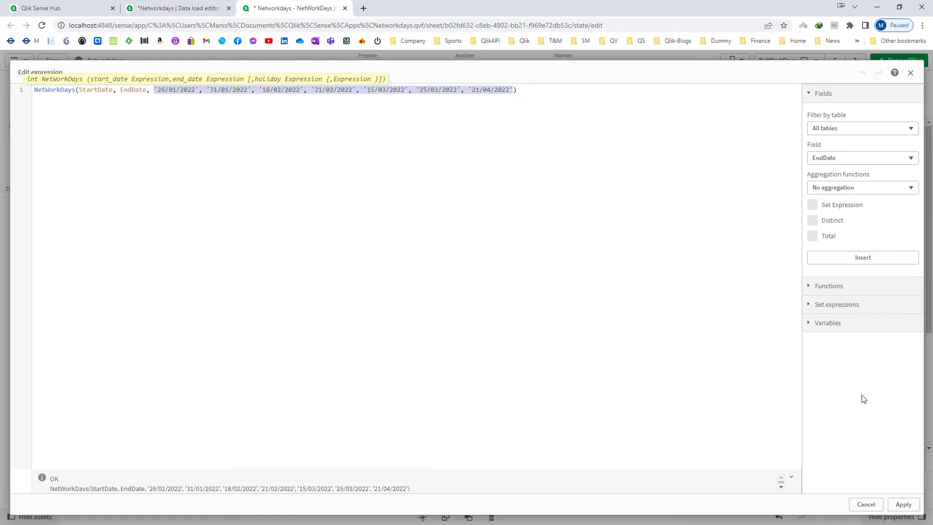
# Step: Close the measure expression and create a variable named vHolidays defined by the copied list of quoted holiday dates
pyautogui.click(902, 503)
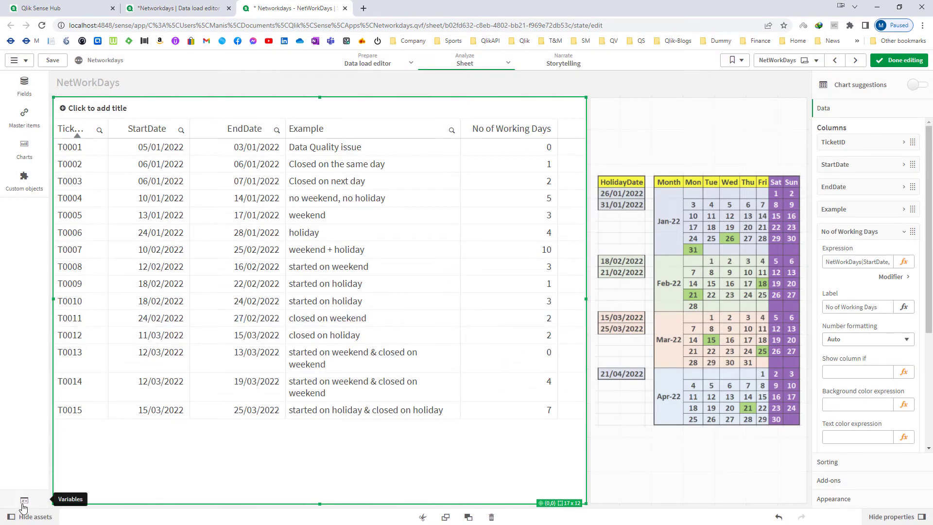
pyautogui.click(43, 492)
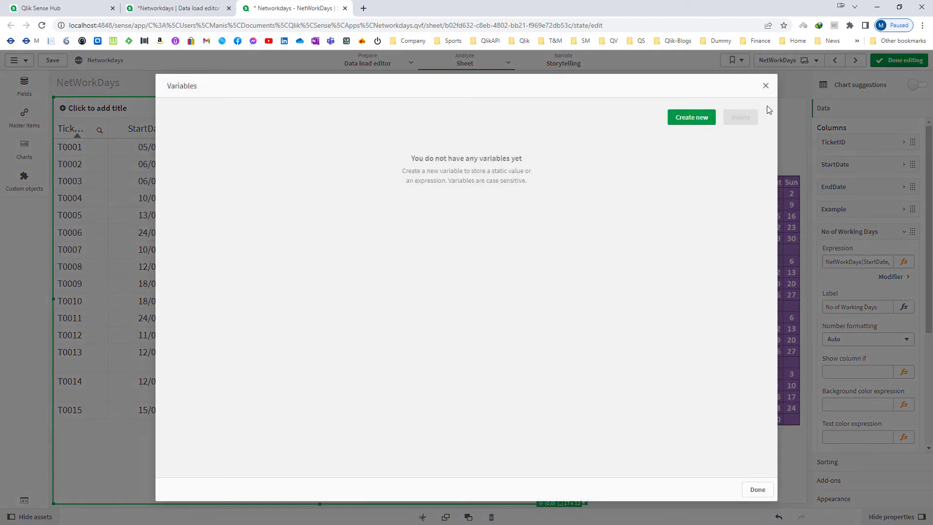
pyautogui.click(704, 117)
pyautogui.click(415, 236)
pyautogui.write('v')
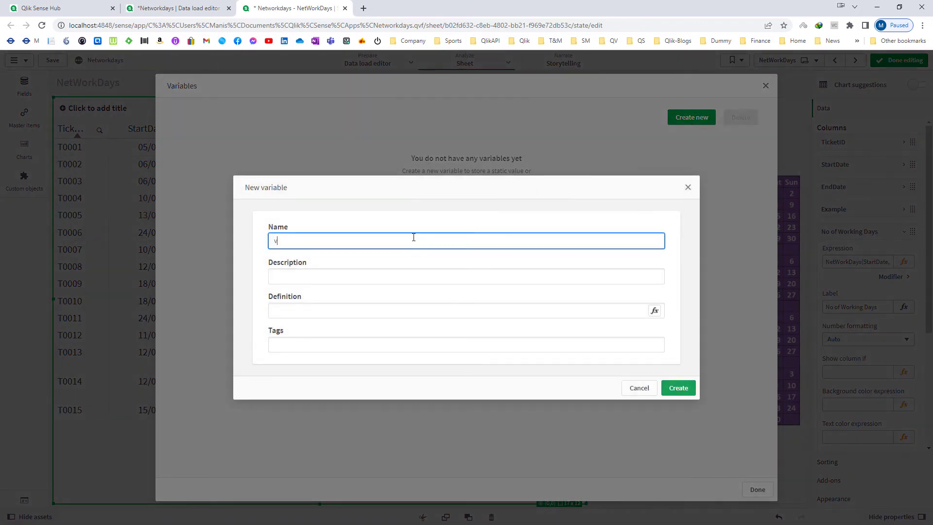
pyautogui.write('Holidays')
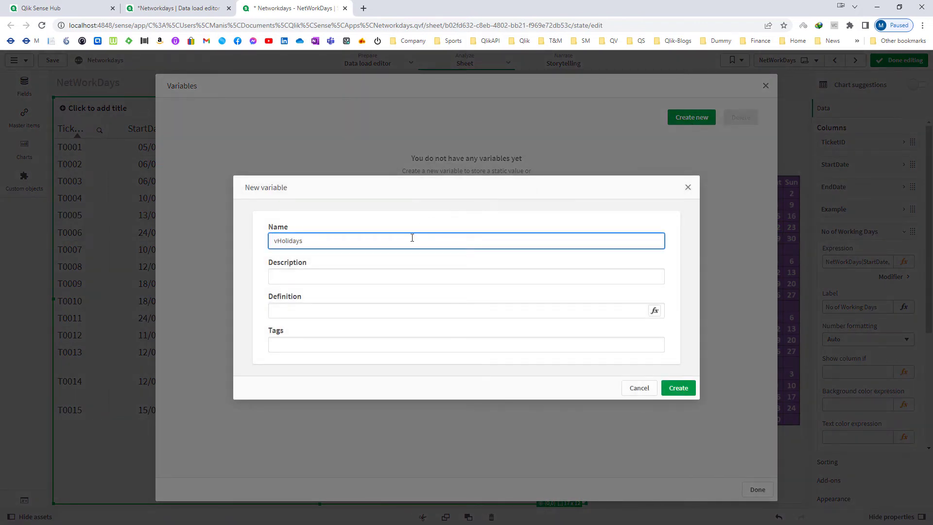
pyautogui.click(652, 314)
pyautogui.hotkey('ctrl', 'v')
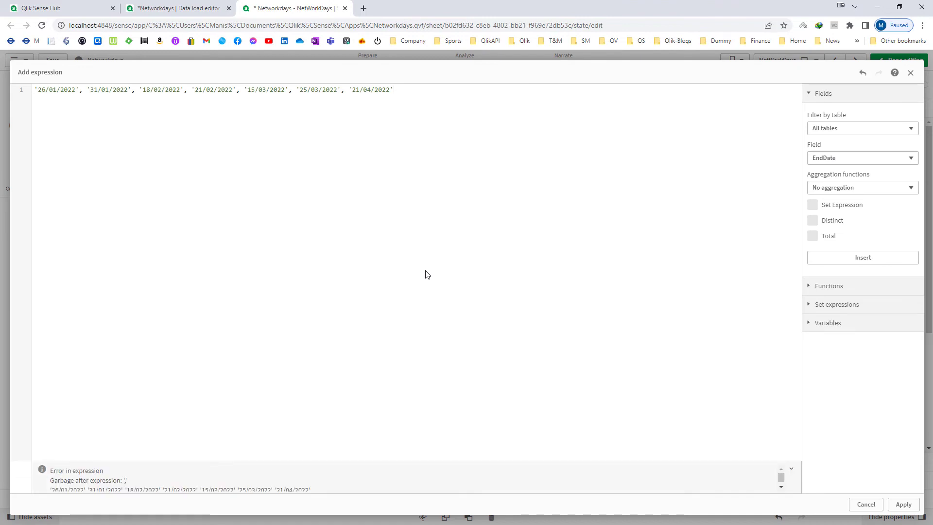
pyautogui.click(903, 504)
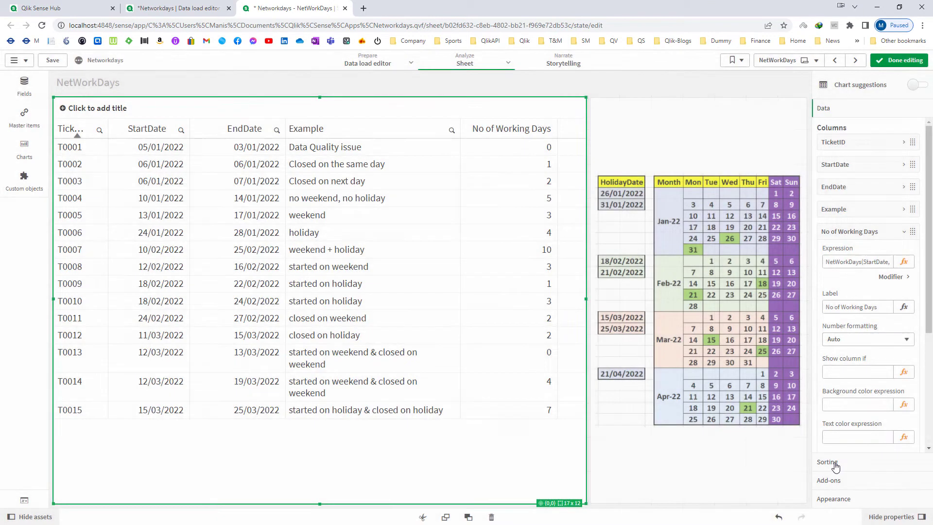
pyautogui.click(667, 394)
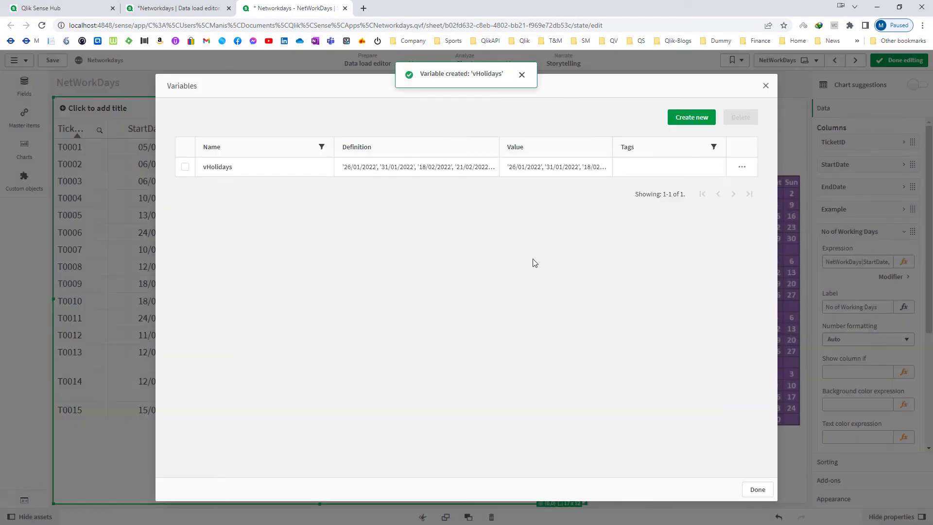
pyautogui.click(765, 85)
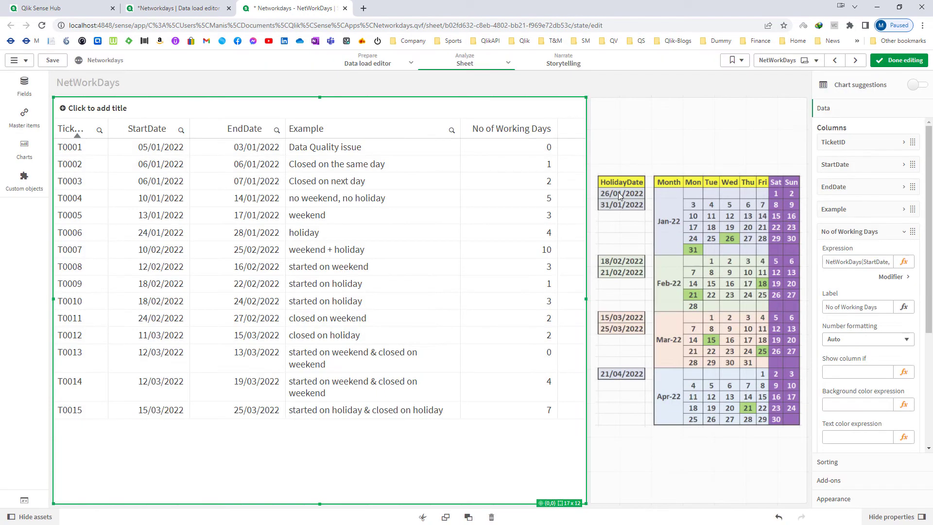
# Step: Duplicate the No of Working Days column in the ticket table and expand the duplicate's settings
pyautogui.click(855, 231)
pyautogui.rightClick(850, 232)
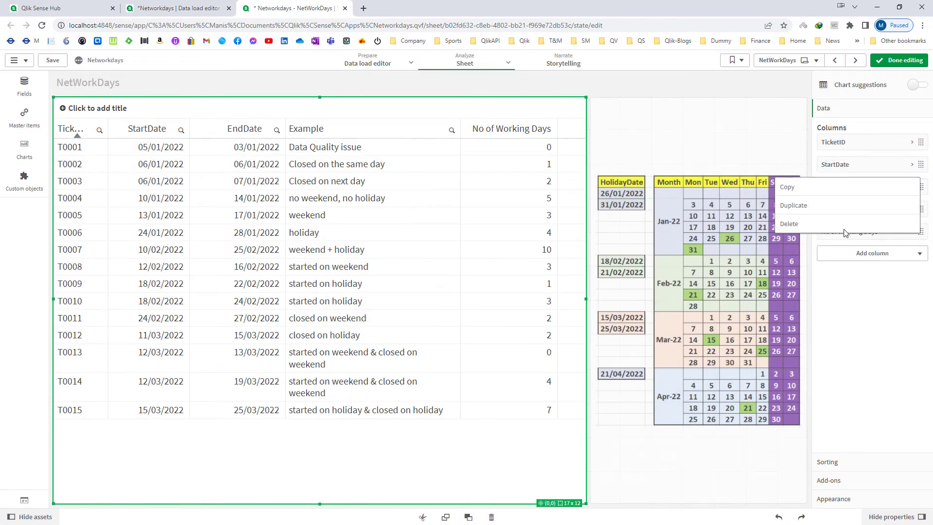
pyautogui.click(823, 209)
pyautogui.click(850, 254)
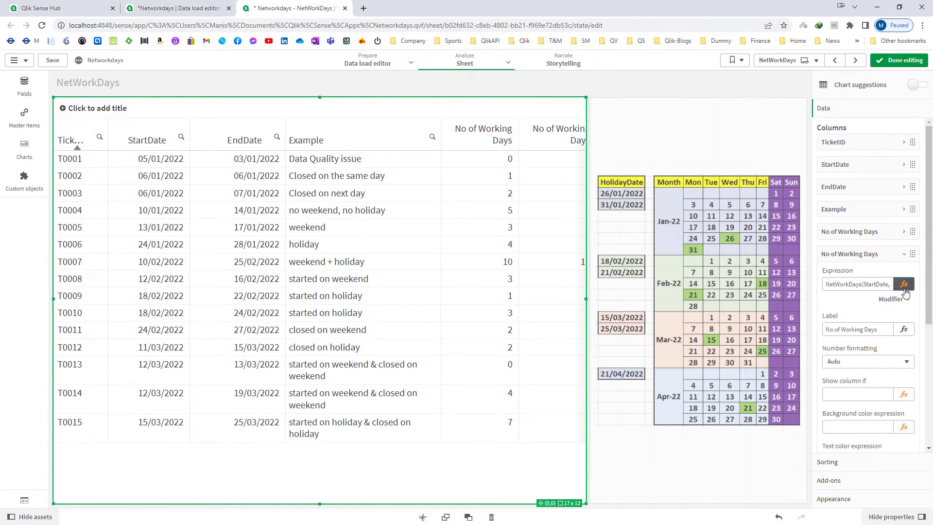
# Step: Replace the holiday dates in the duplicated measure with $(vHolidays) and finish editing the sheet
pyautogui.click(903, 283)
pyautogui.moveTo(155, 90); pyautogui.dragTo(514, 91)
pyautogui.press('BackSpace')
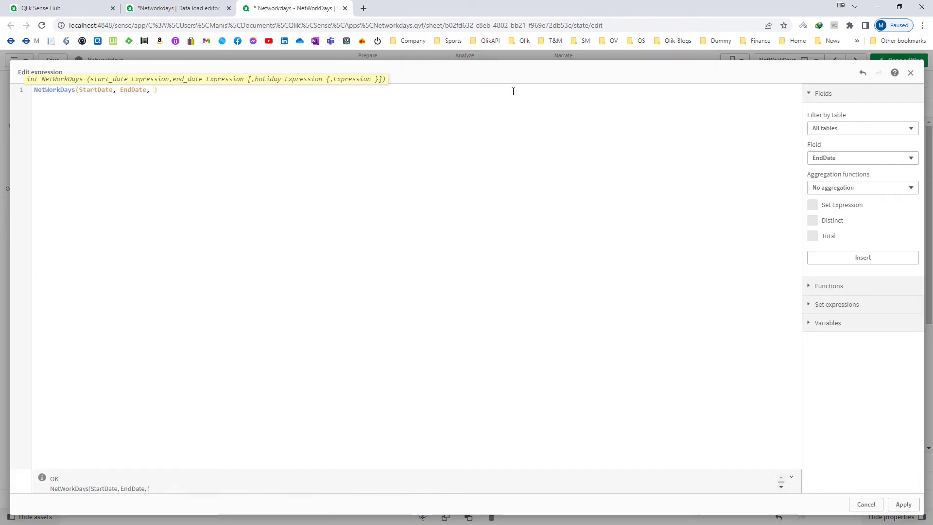
pyautogui.write('vHo')
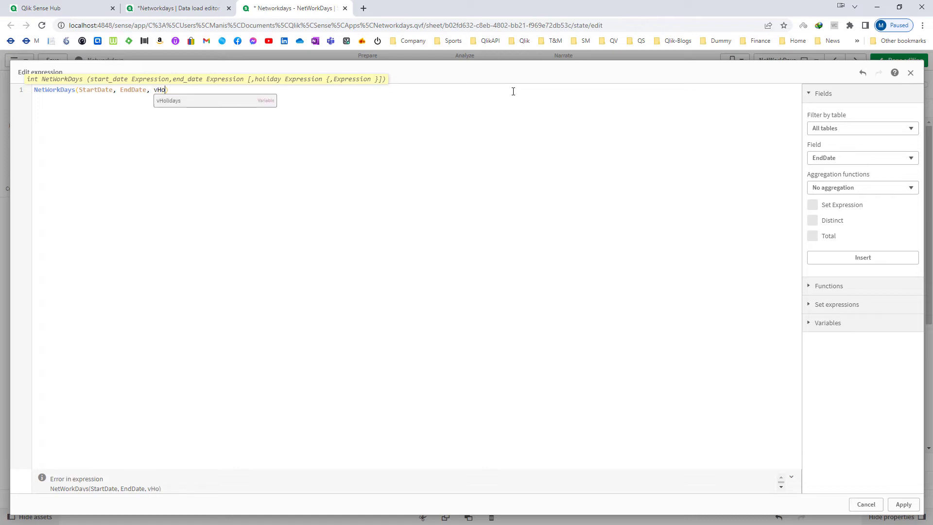
pyautogui.press('Return')
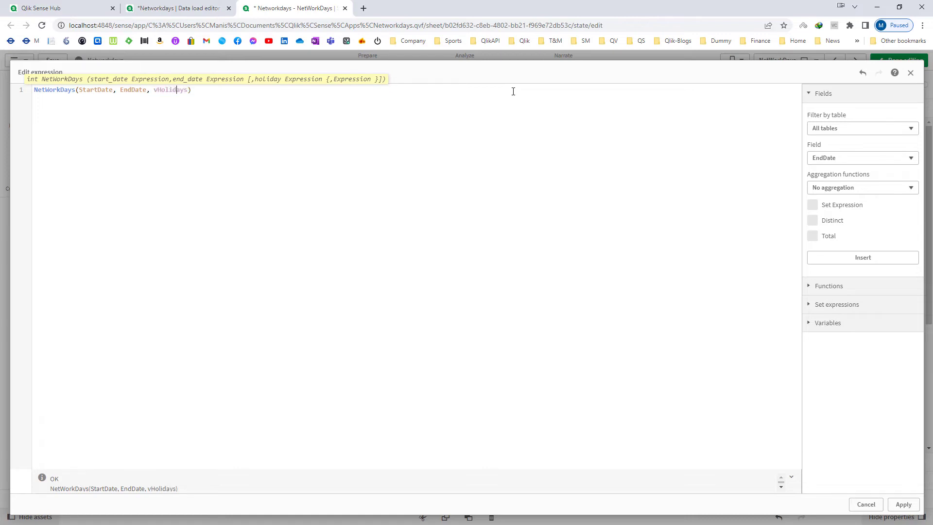
pyautogui.hotkey('ctrl', 'Left')
pyautogui.write('$')
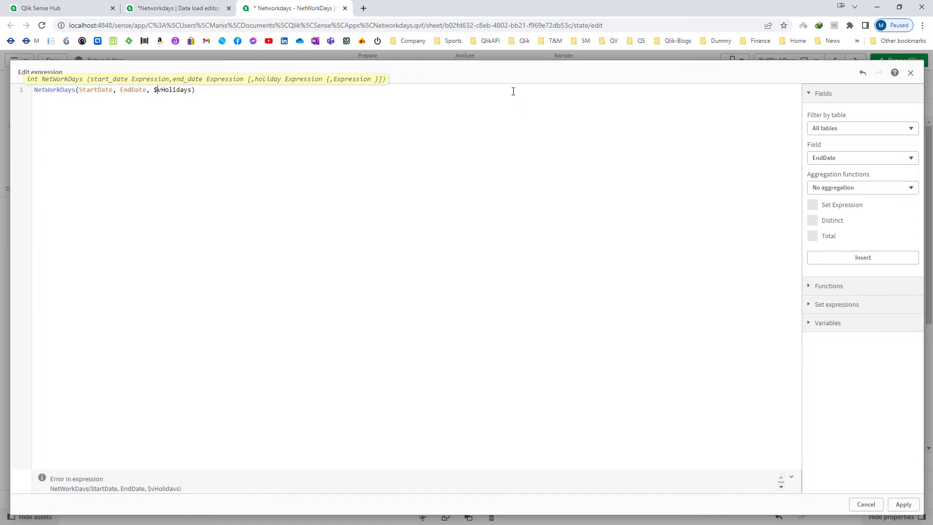
pyautogui.write('(')
pyautogui.press('End')
pyautogui.write(')')
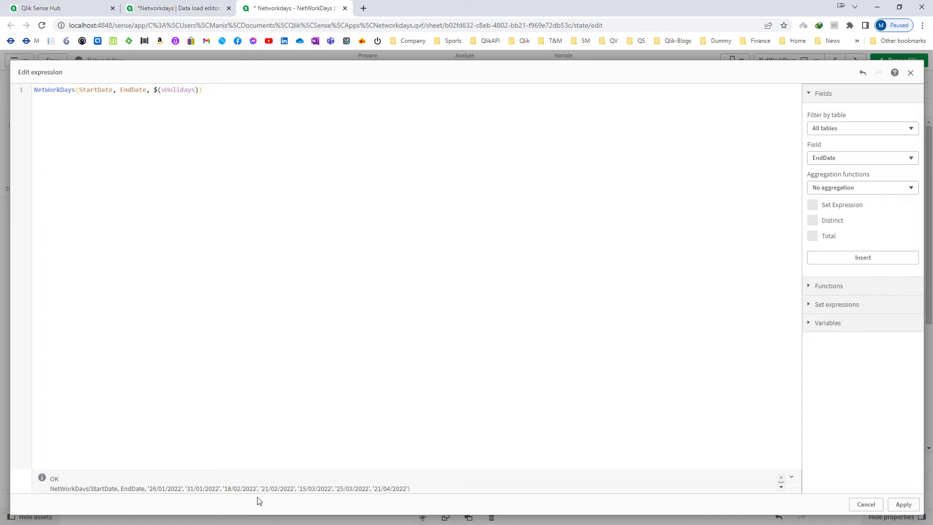
pyautogui.click(902, 504)
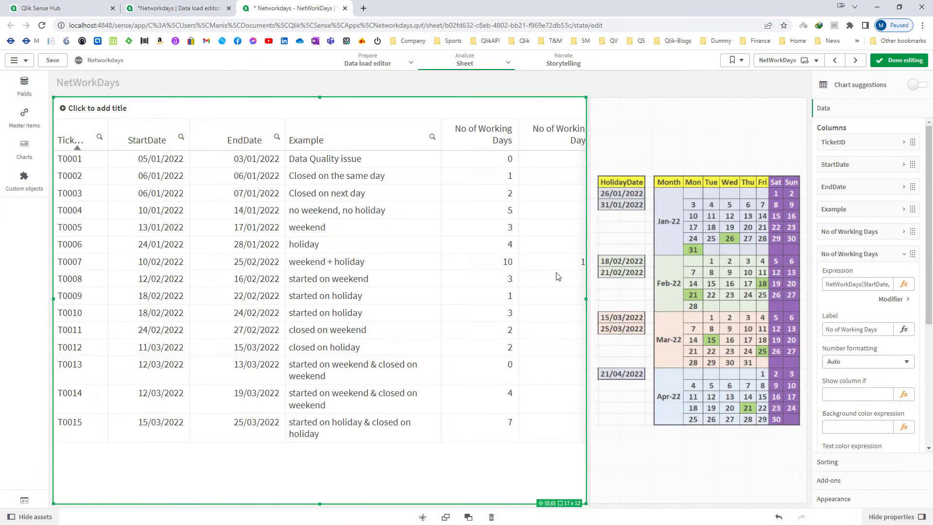
pyautogui.click(895, 63)
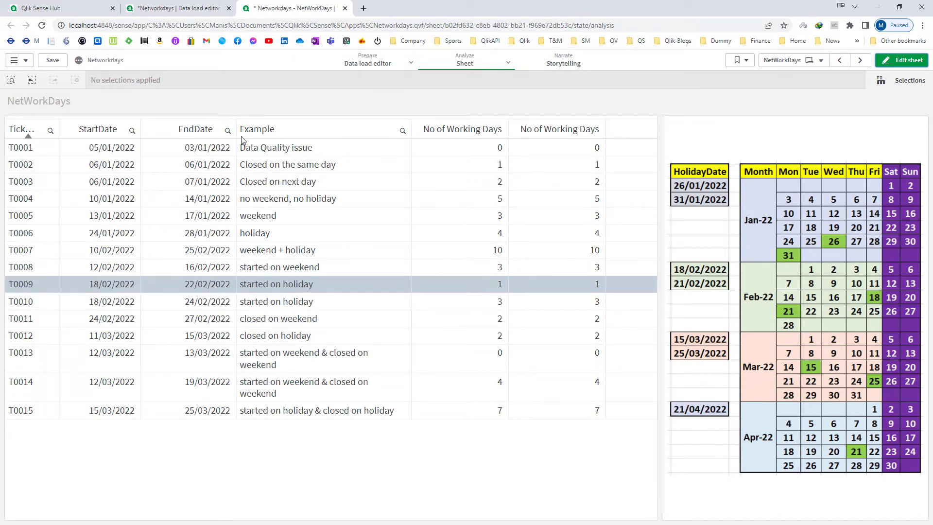
# Step: In the load script, insert an empty preceding Load statement ending in a semicolon between the Tickets label and its existing Load
pyautogui.click(187, 15)
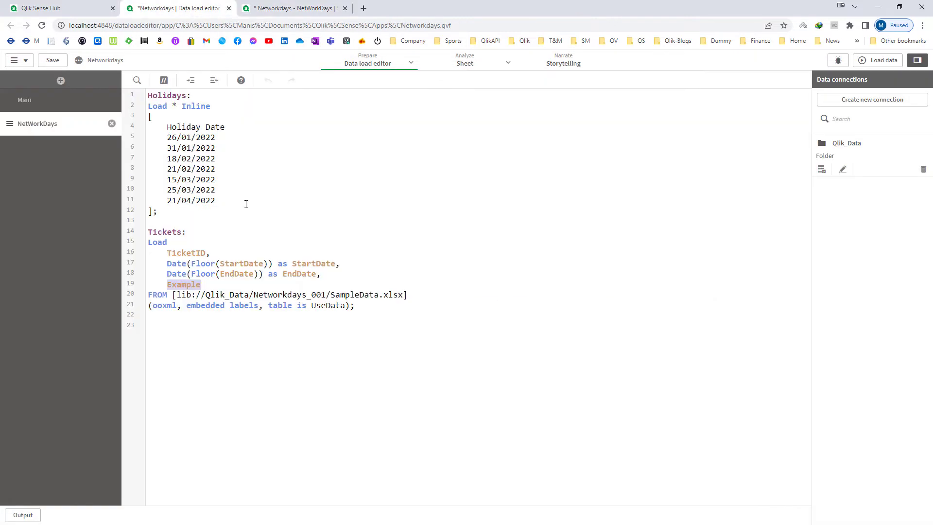
pyautogui.click(296, 370)
pyautogui.press('Up')
pyautogui.press('Up')
pyautogui.press('Up')
pyautogui.press('Up')
pyautogui.press('Up')
pyautogui.press('Up')
pyautogui.press('Return')
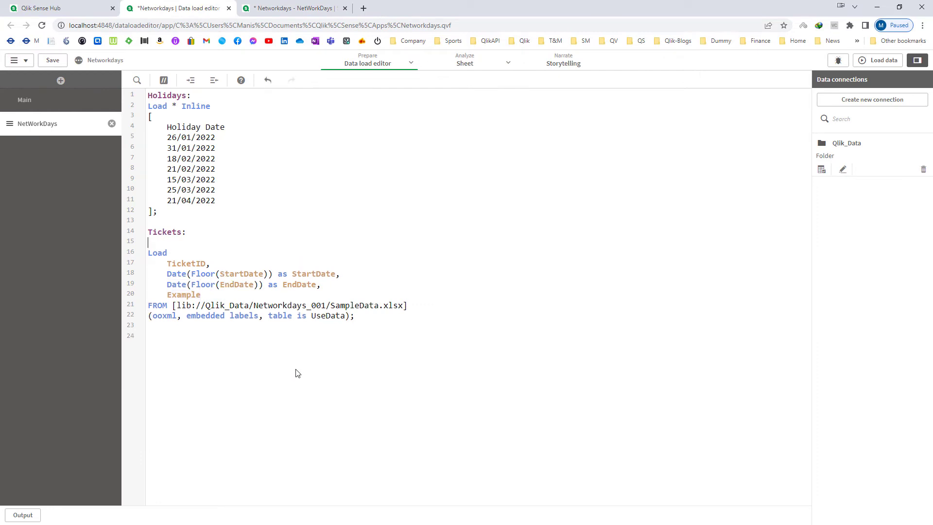
pyautogui.write('Load')
pyautogui.press('Return')
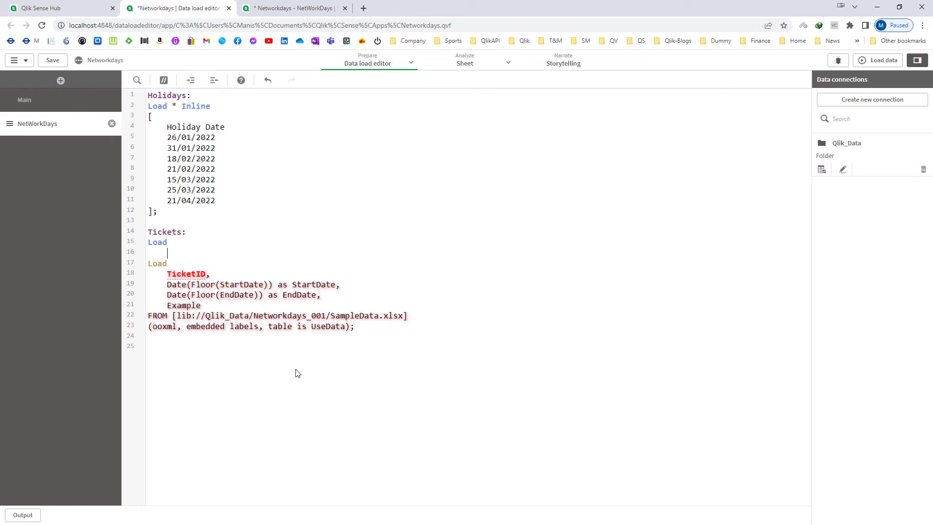
pyautogui.press('Return')
pyautogui.write(';')
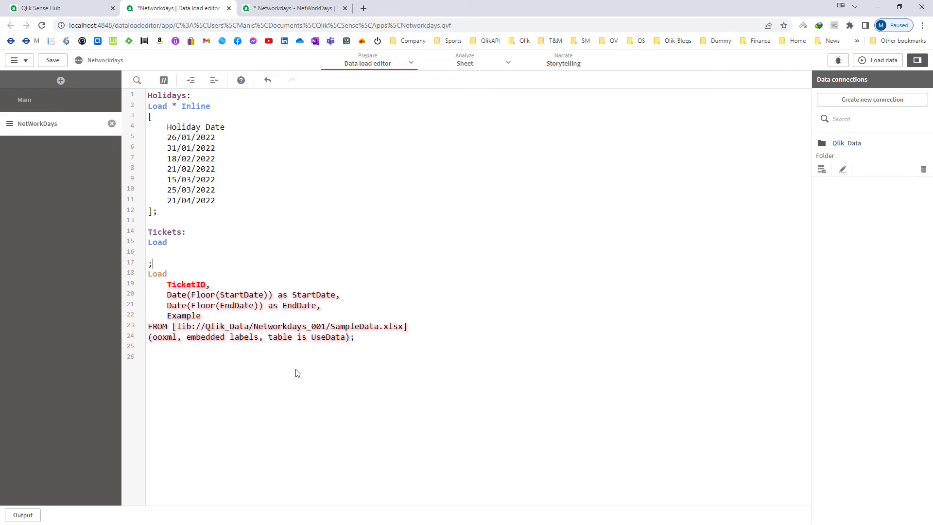
# Step: Fill the preceding Load with all fields (*) and a NetWorkDays call that takes StartDate as its first argument
pyautogui.press('Up')
pyautogui.press('Tab')
pyautogui.write('*')
pyautogui.press('Return')
pyautogui.write(',')
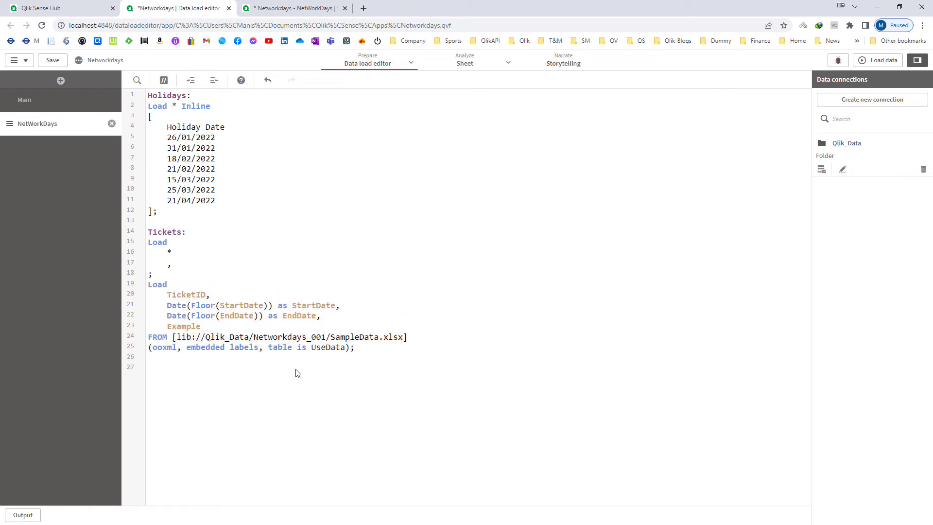
pyautogui.write('netw')
pyautogui.press('Return')
pyautogui.doubleClick(312, 305)
pyautogui.hotkey('ctrl', 'c')
pyautogui.click(230, 264)
pyautogui.hotkey('ctrl', 'v')
pyautogui.write('m')
pyautogui.press('BackSpace')
pyautogui.press('BackSpace')
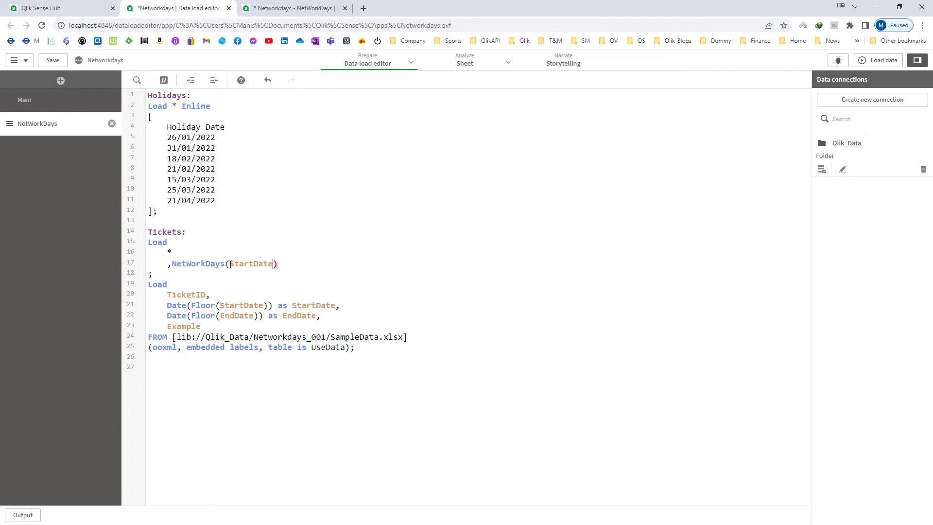
# Step: Add EndDate as the second NetWorkDays argument, followed by a comma for the holiday argument
pyautogui.write(',')
pyautogui.doubleClick(302, 314)
pyautogui.hotkey('ctrl', 'c')
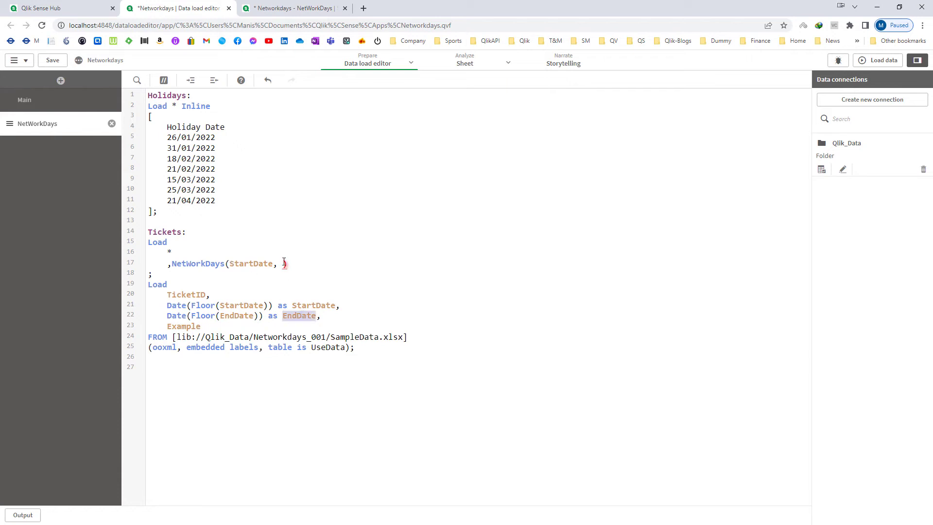
pyautogui.click(283, 264)
pyautogui.hotkey('ctrl', 'v')
pyautogui.write(',')
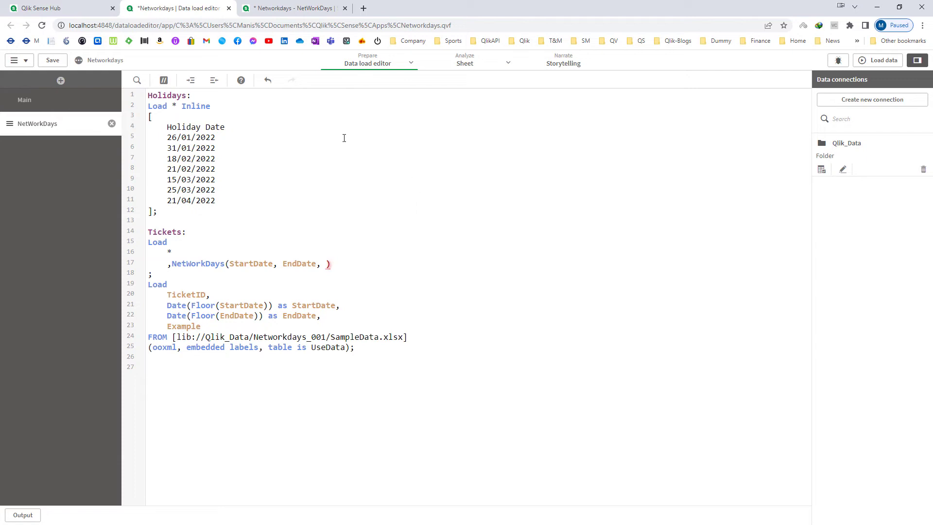
pyautogui.moveTo(167, 138); pyautogui.dragTo(216, 196)
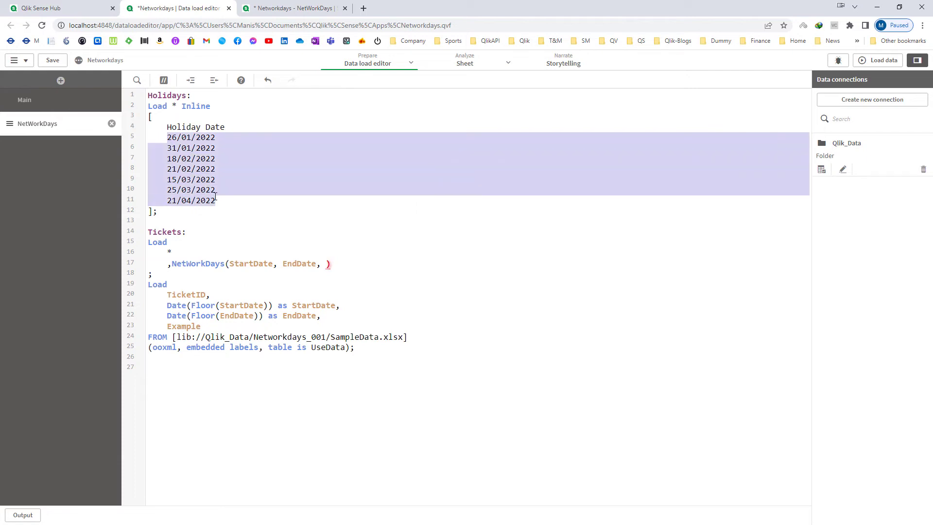
pyautogui.click(327, 264)
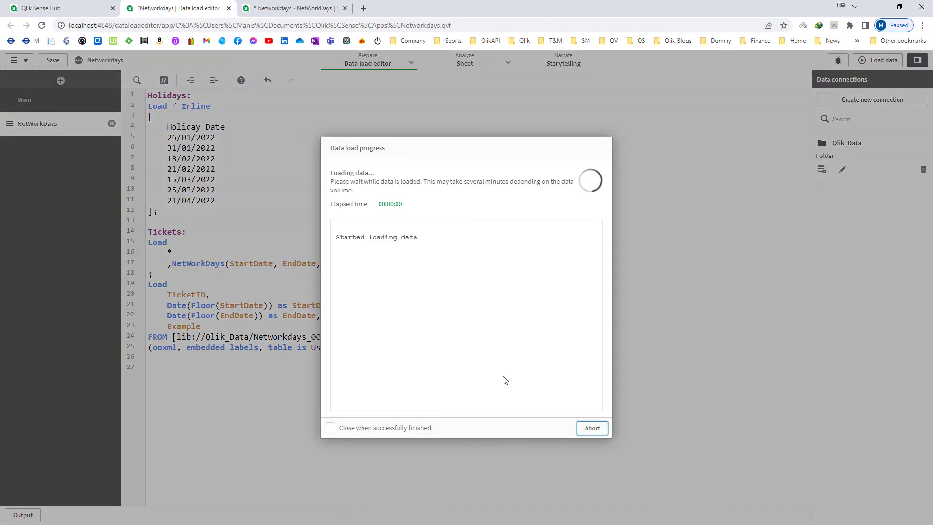
# Step: Load the data and review the vHolidays variable in the variable list of the NetWorkDays sheet
pyautogui.click(591, 427)
pyautogui.click(272, 9)
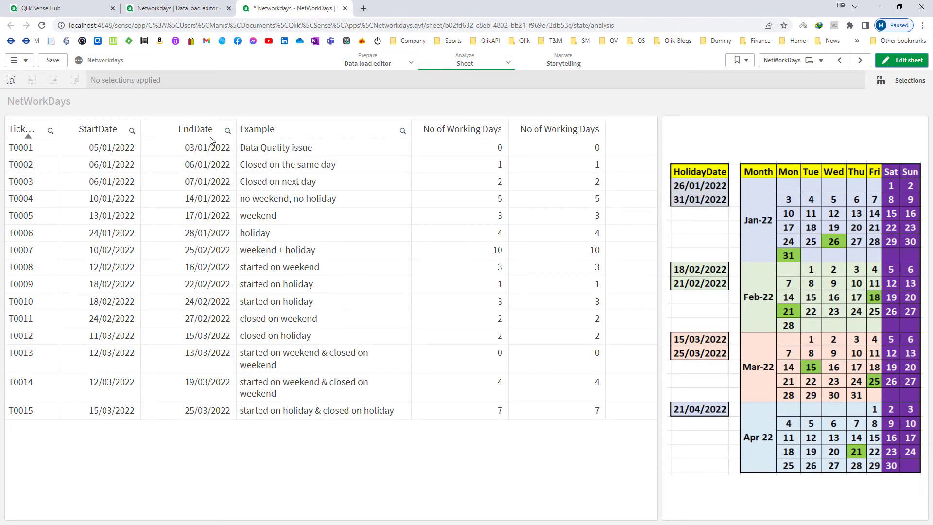
pyautogui.click(902, 60)
pyautogui.click(24, 500)
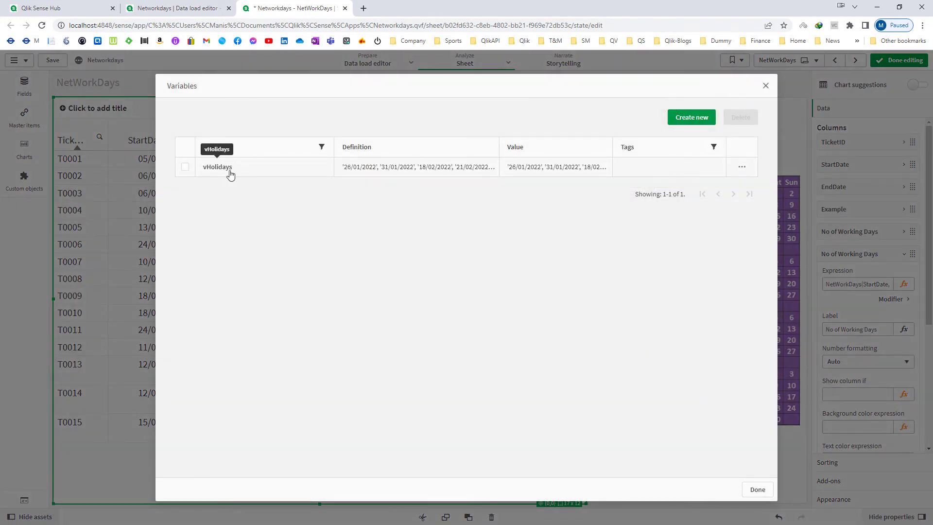
pyautogui.click(766, 91)
# Step: In the load script, insert a preceding Load above the inline Holidays load, opening with Concat(Distinct
pyautogui.click(175, 8)
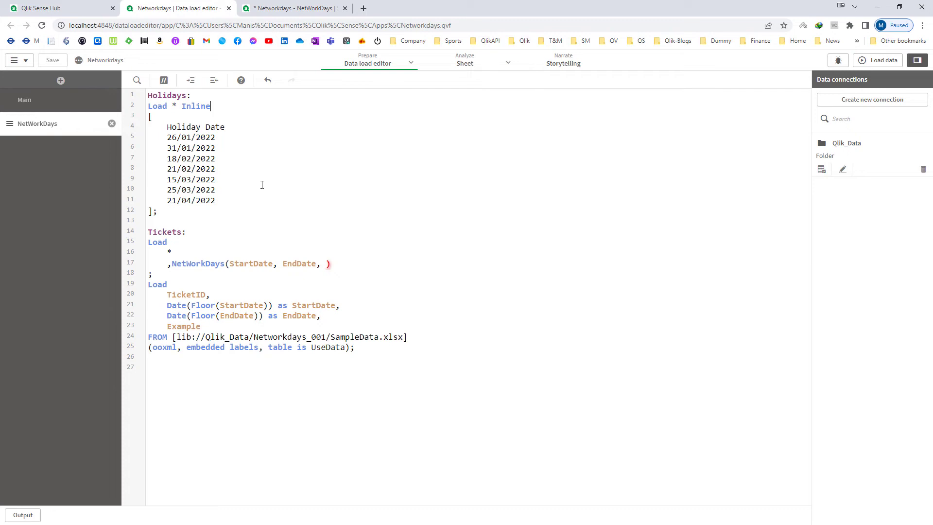
pyautogui.press('Home')
pyautogui.press('Return')
pyautogui.write('Load ')
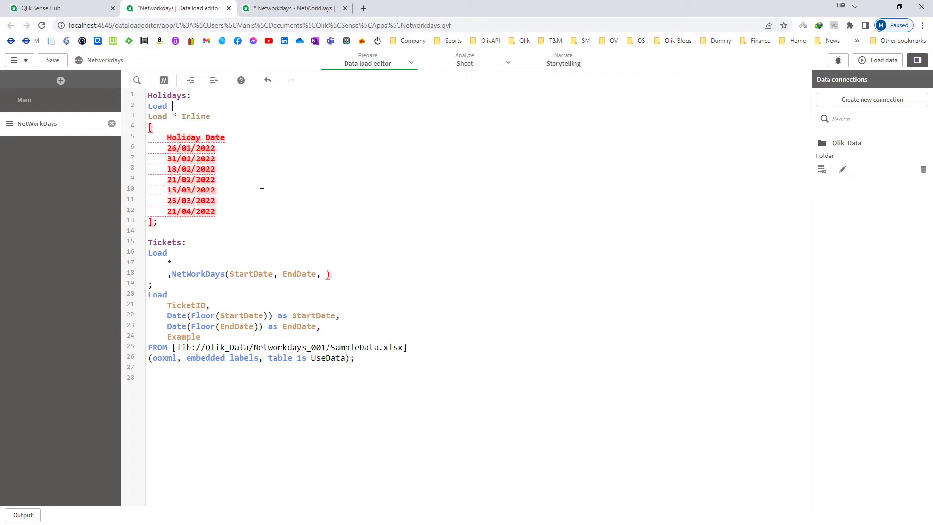
pyautogui.write('Concat(')
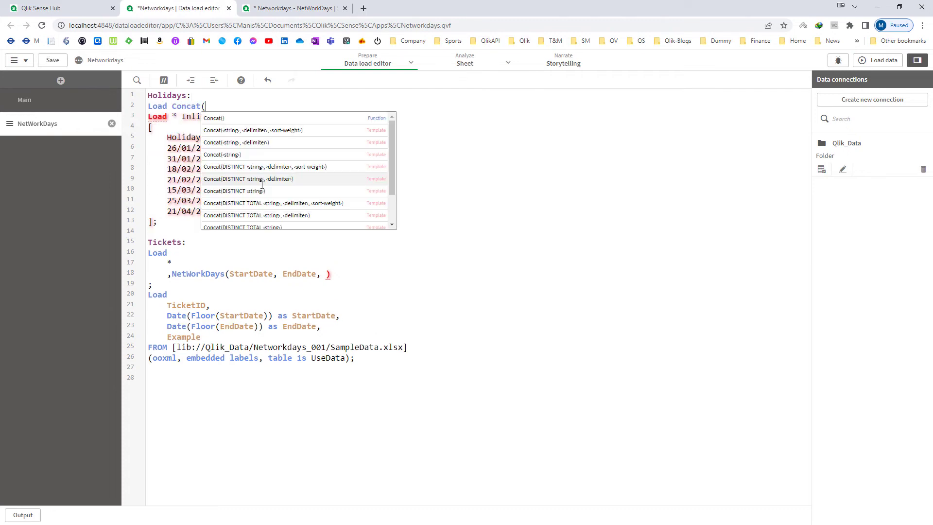
pyautogui.write('Distinct ')
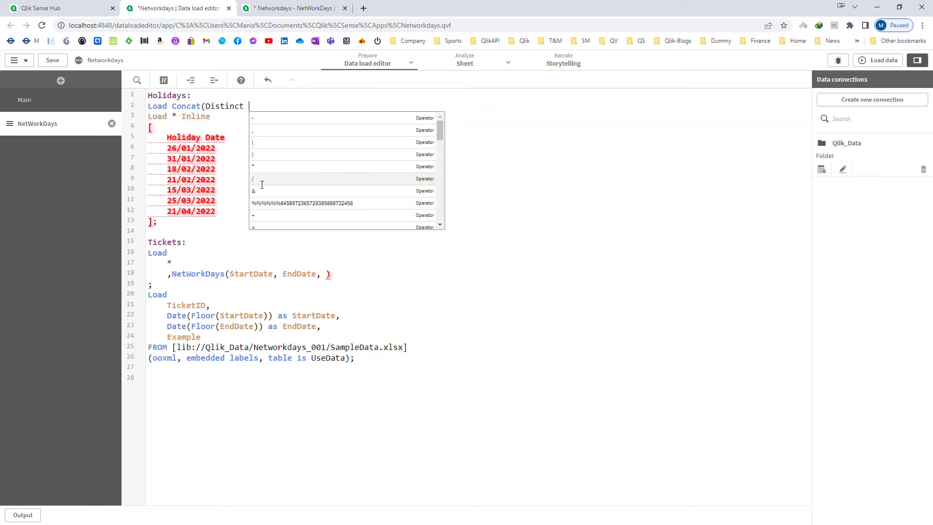
# Step: Complete the Concat call with the [Holiday Date] field and alias it as AllHolidays, ending the statement with a semicolon
pyautogui.write('Ho')
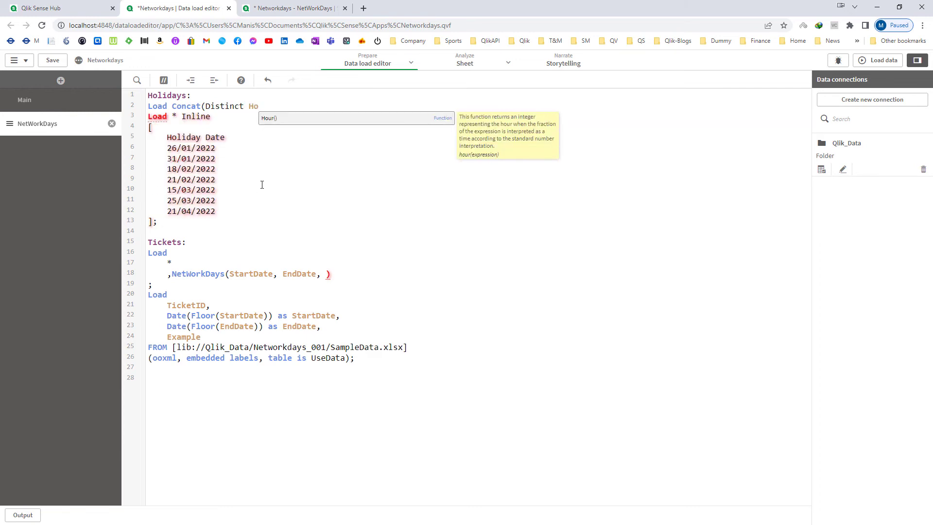
pyautogui.moveTo(166, 138); pyautogui.dragTo(228, 135)
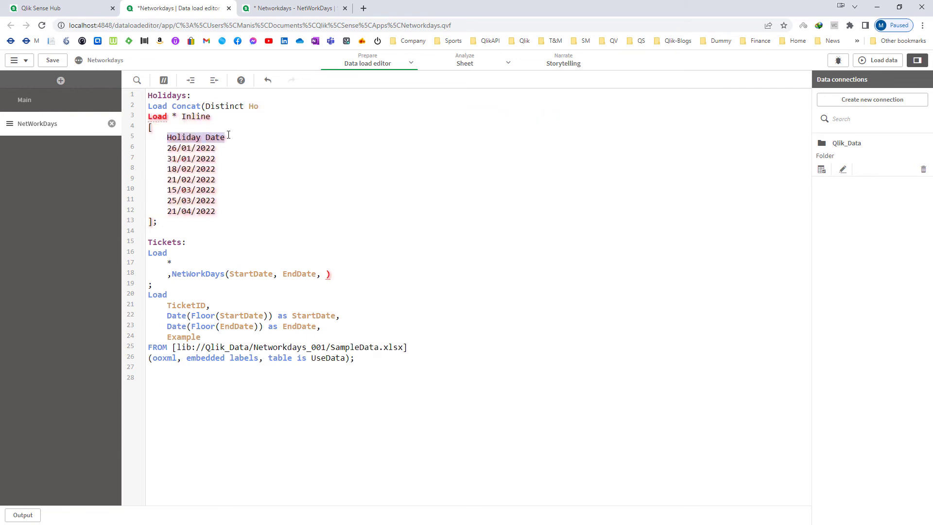
pyautogui.doubleClick(261, 109)
pyautogui.write('[')
pyautogui.hotkey('ctrl', 'v')
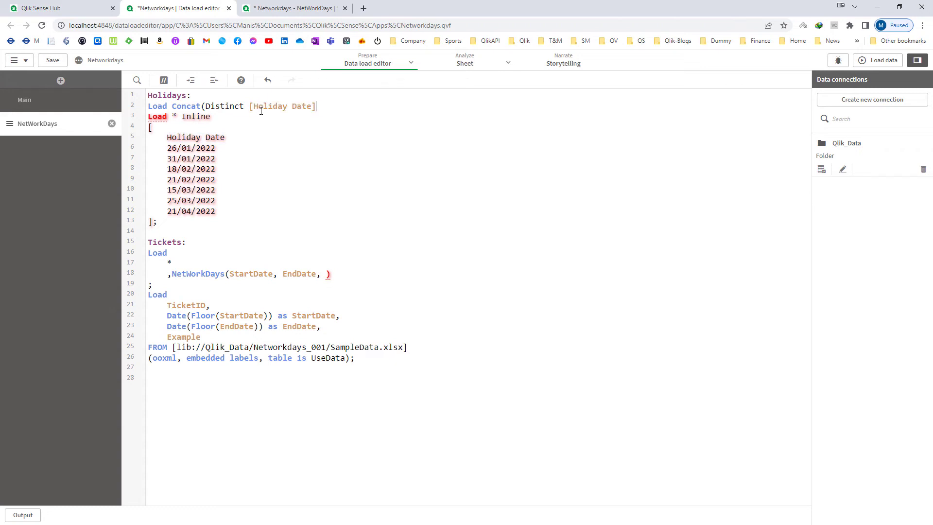
pyautogui.write(') as AllHolidays;')
pyautogui.press('Down')
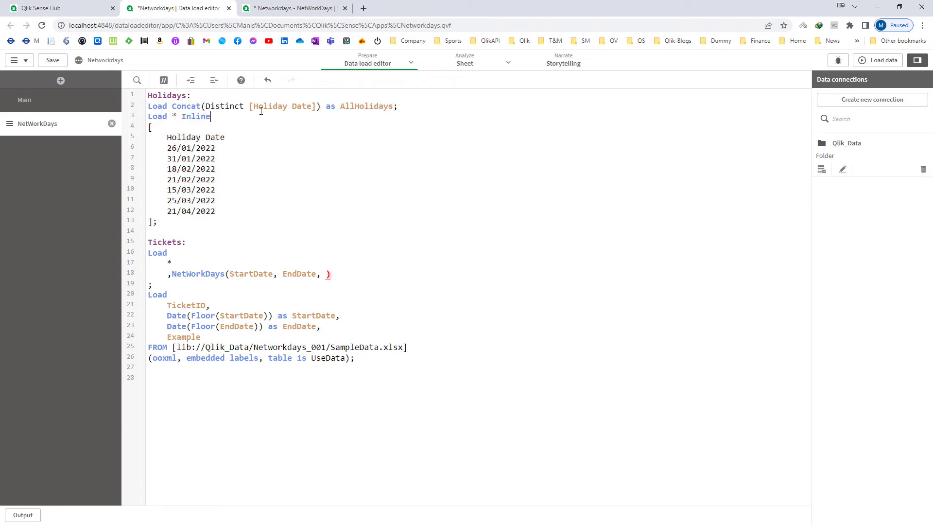
# Step: Add an EXIT SCRIPT; statement between the Holidays and Tickets loads and load the data
pyautogui.press('Return')
pyautogui.press('Return')
pyautogui.press('Up')
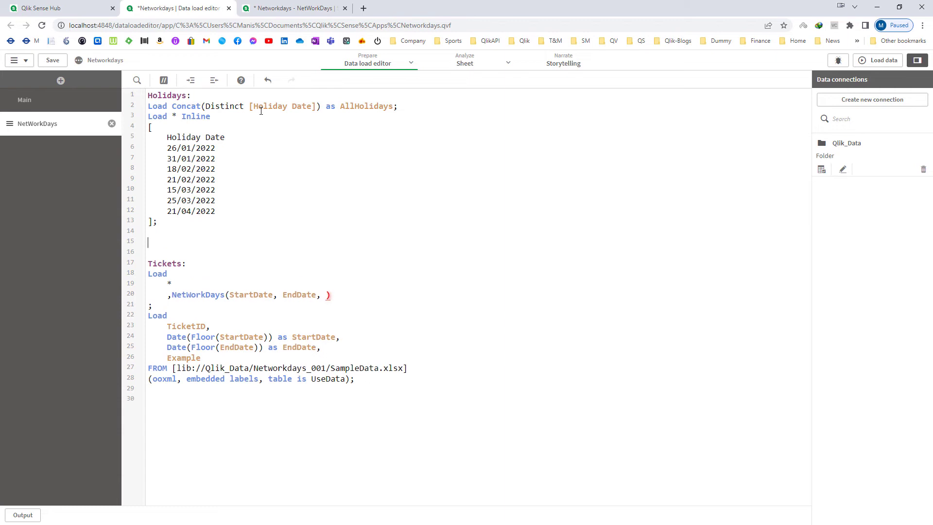
pyautogui.write('XIT SCRIPT;')
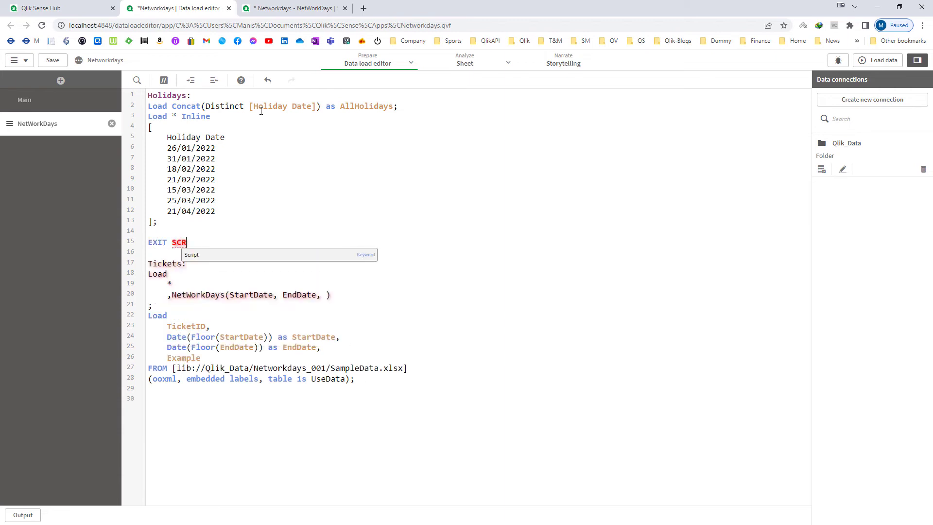
pyautogui.click(859, 62)
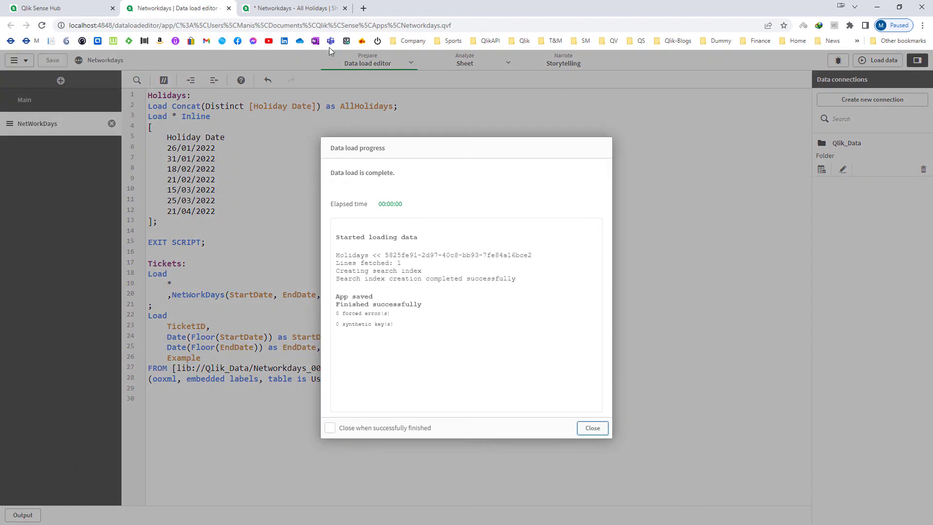
# Step: On the All Holidays sheet, add a table with the AllHolidays field and widen it to 22 x 6 grid cells
pyautogui.click(312, 9)
pyautogui.click(24, 145)
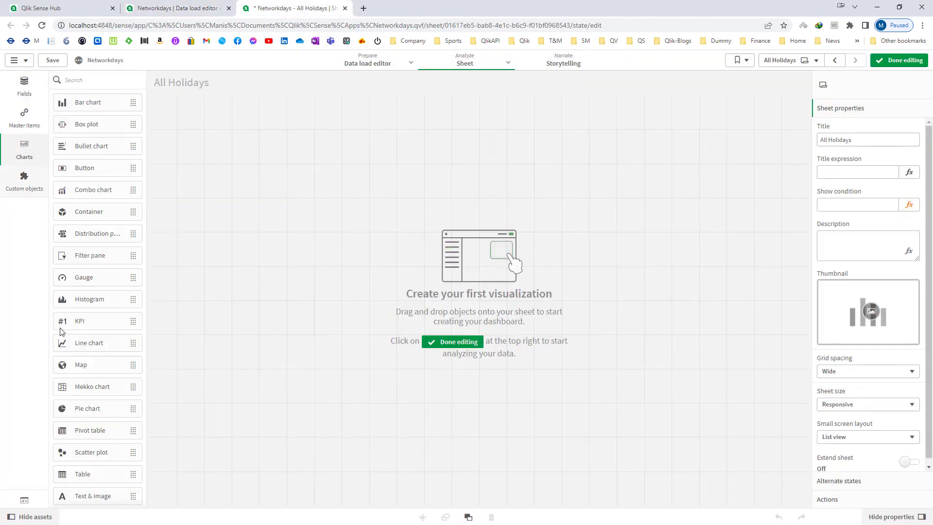
pyautogui.moveTo(85, 479); pyautogui.dragTo(295, 135)
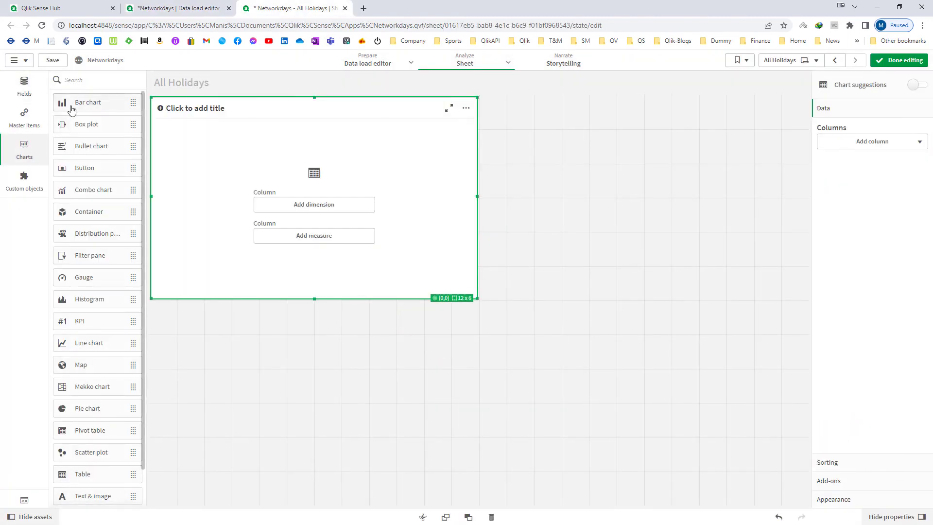
pyautogui.click(27, 89)
pyautogui.moveTo(67, 105); pyautogui.dragTo(308, 183)
pyautogui.click(304, 186)
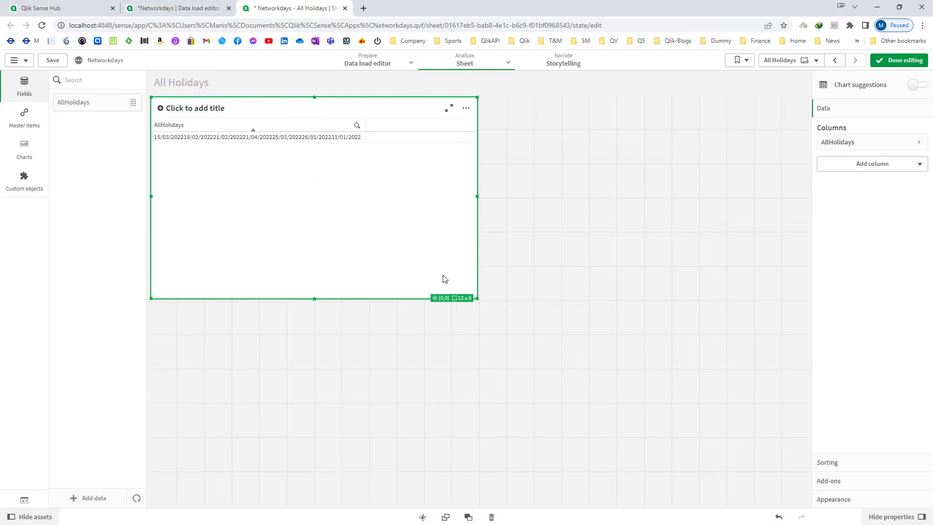
pyautogui.moveTo(476, 300); pyautogui.dragTo(744, 295)
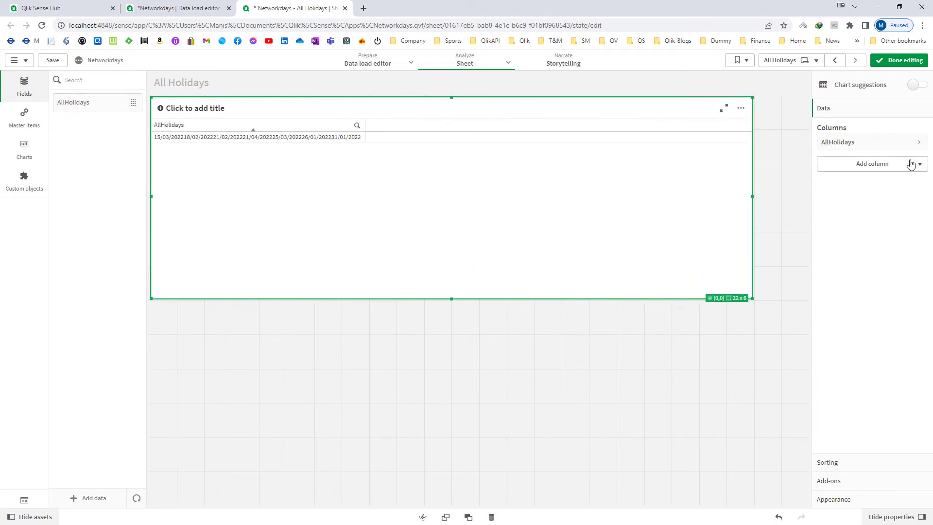
# Step: Set the table's header and content font sizes to 25, finish editing the sheet and widen the AllHolidays column
pyautogui.click(834, 500)
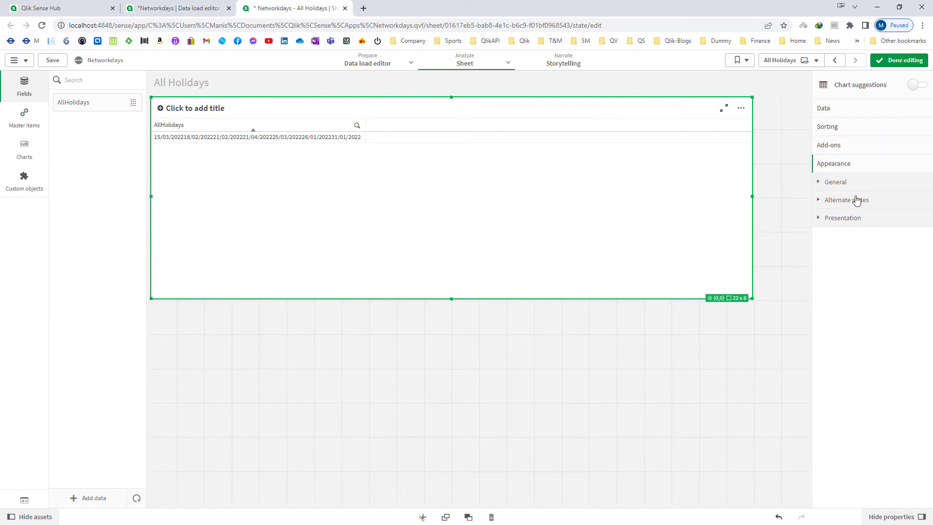
pyautogui.click(852, 240)
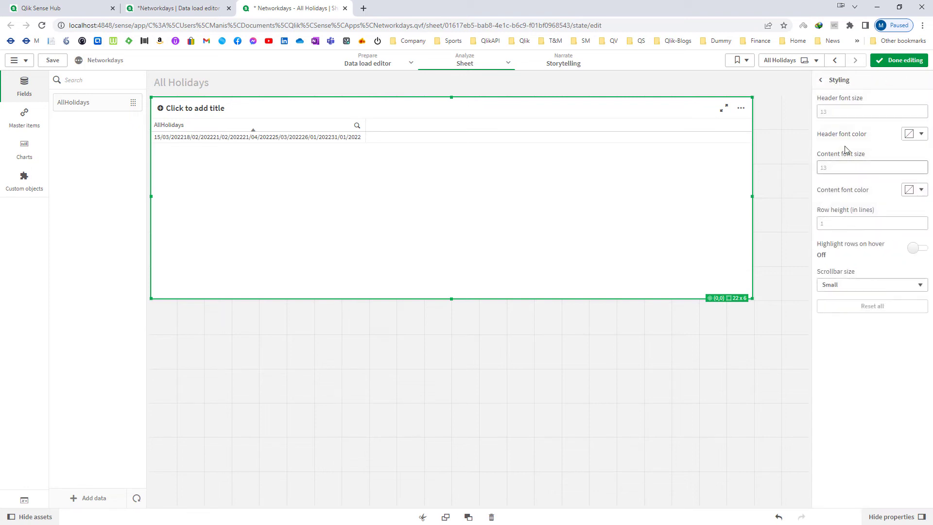
pyautogui.click(832, 111)
pyautogui.write('25')
pyautogui.press('Tab')
pyautogui.press('Tab')
pyautogui.write('25')
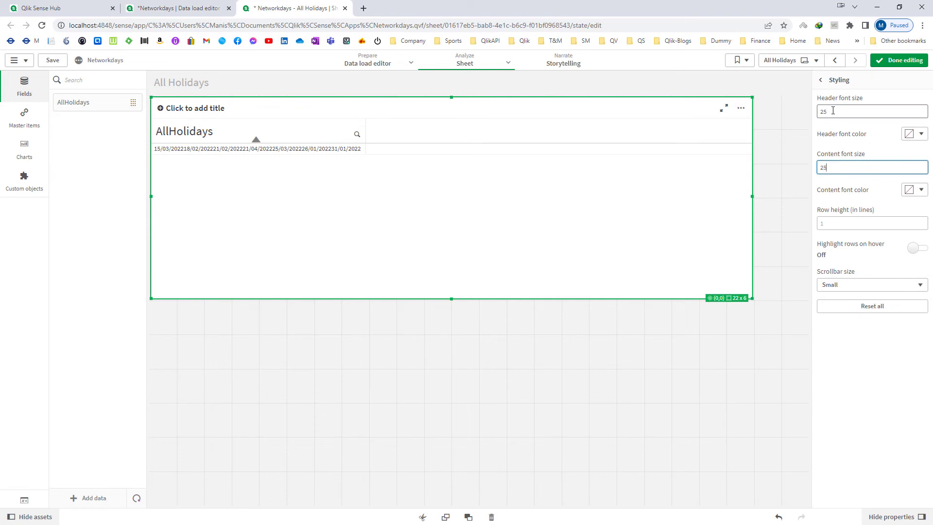
pyautogui.press('Tab')
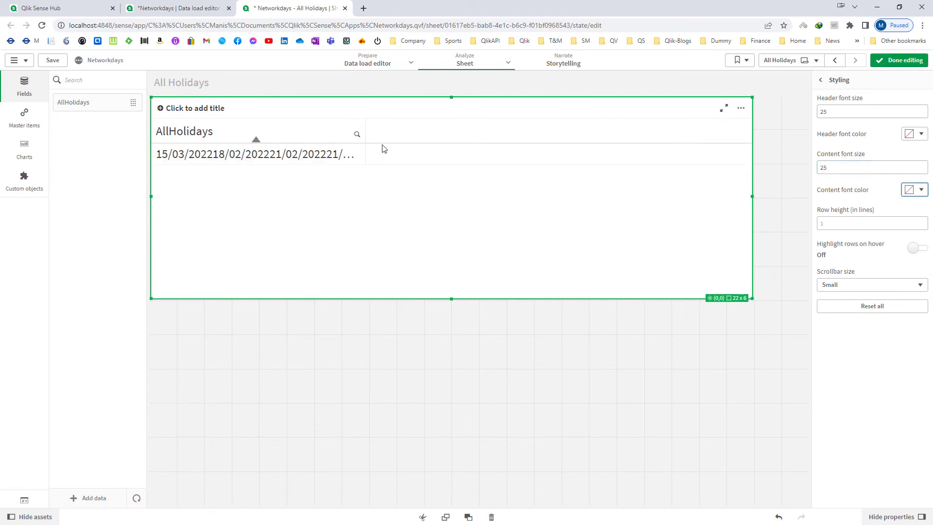
pyautogui.click(870, 68)
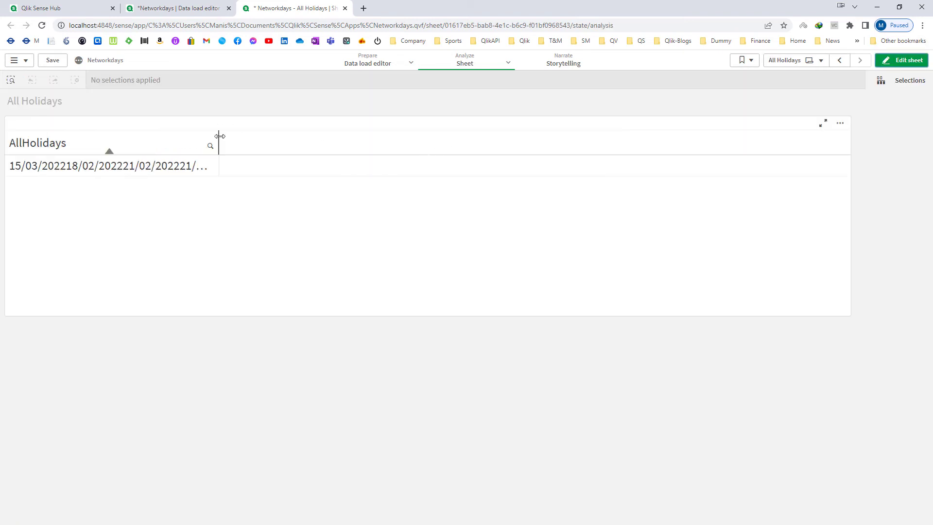
pyautogui.moveTo(218, 137); pyautogui.dragTo(611, 142)
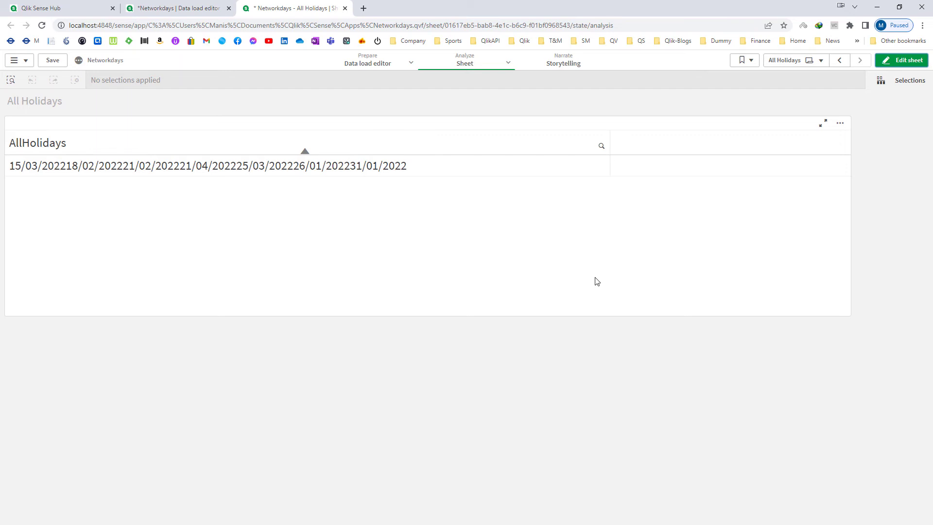
# Step: Add ', ' as the Concat delimiter in the load script, reload the data and return to the All Holidays sheet
pyautogui.click(178, 8)
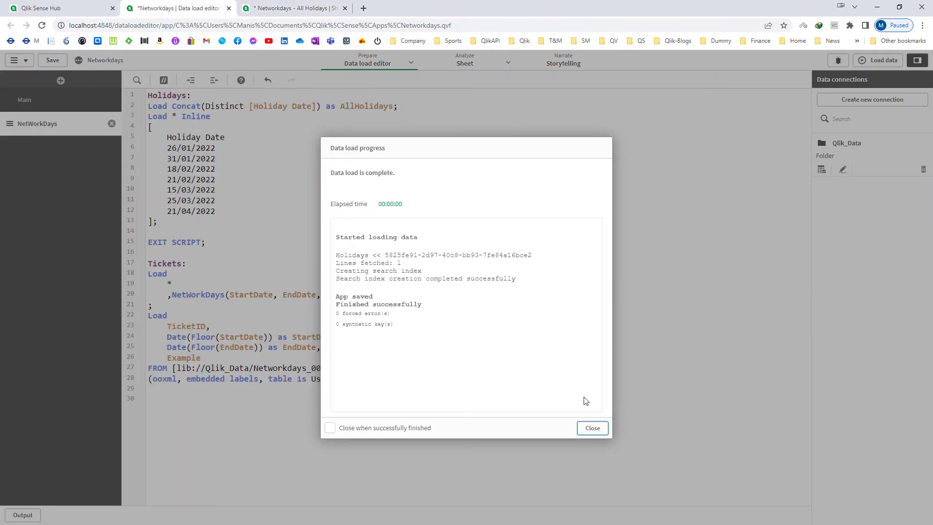
pyautogui.click(591, 429)
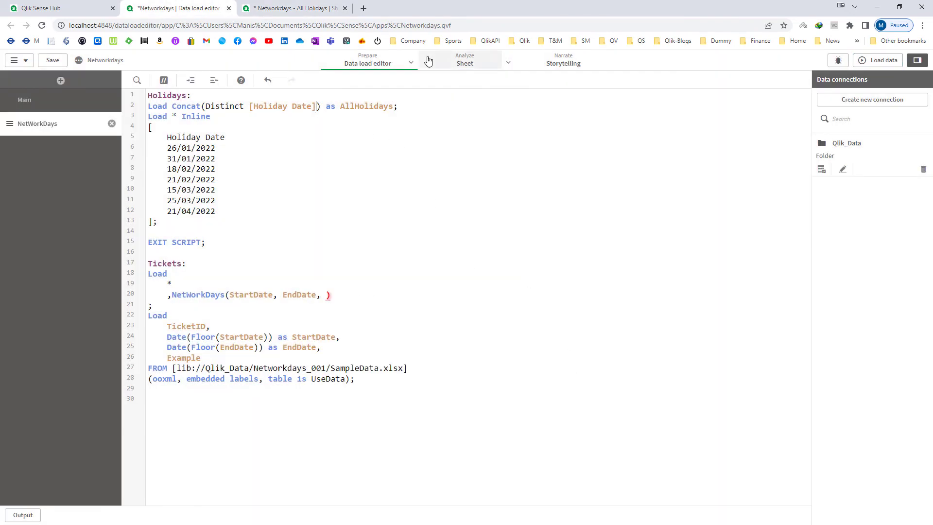
pyautogui.write(",'")
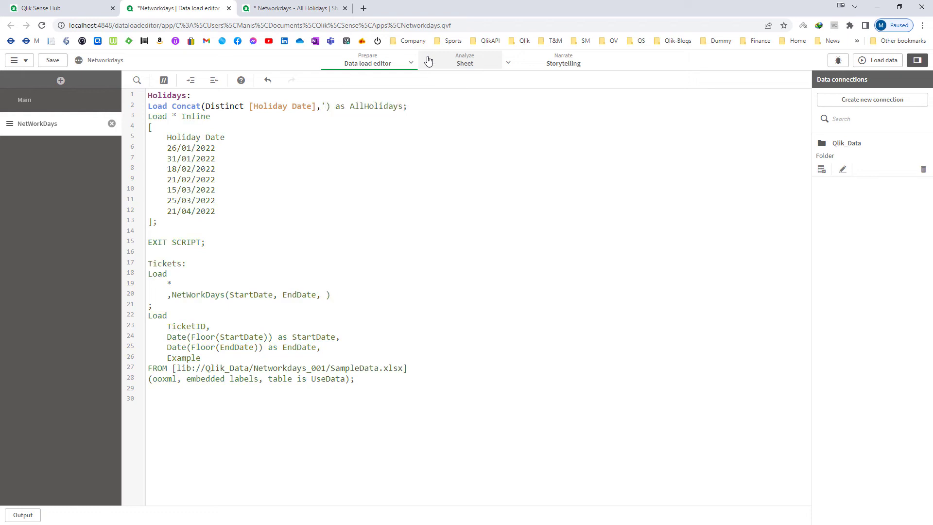
pyautogui.write(", '")
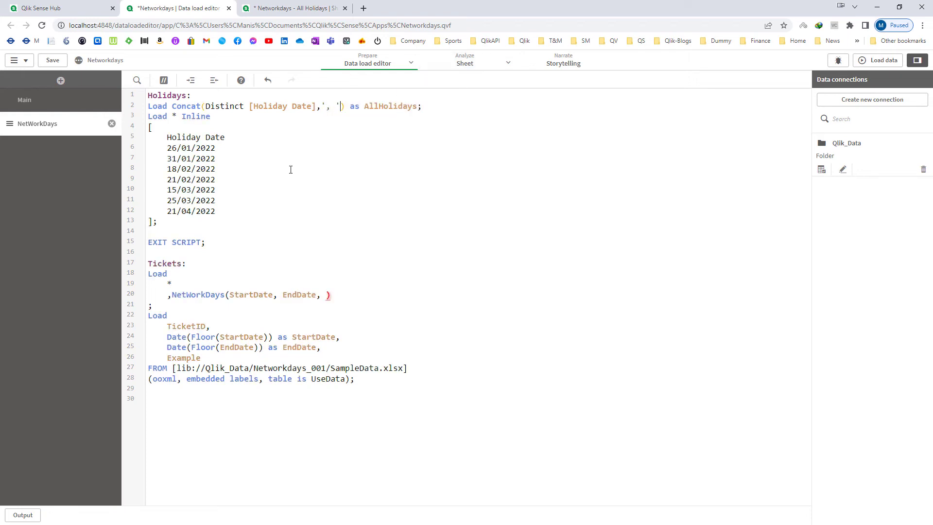
pyautogui.click(878, 60)
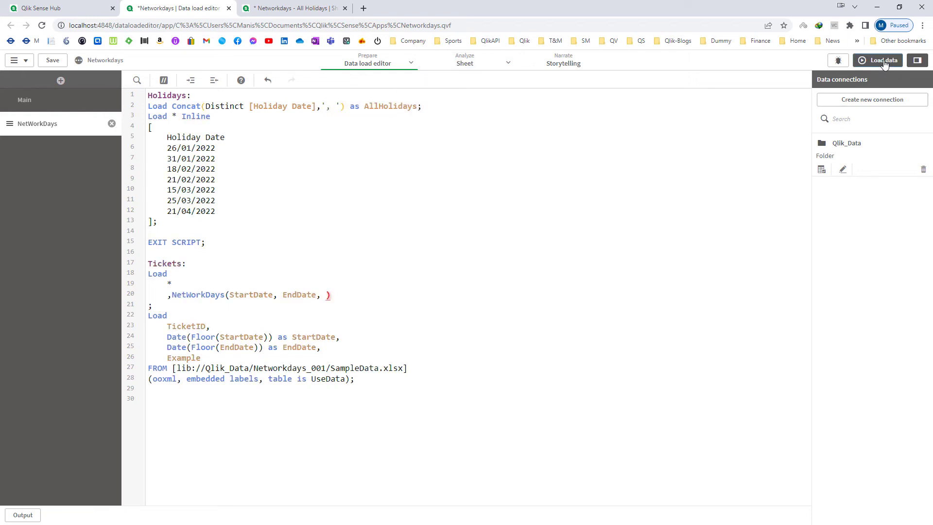
pyautogui.click(314, 15)
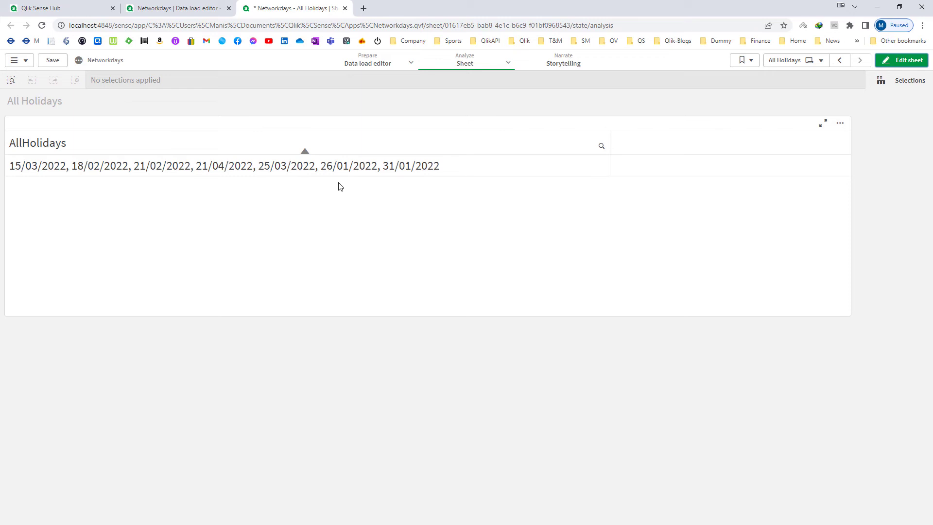
# Step: Edit the All Holidays sheet and copy the full definition of the vHolidays variable, leaving the variable unmodified
pyautogui.click(901, 60)
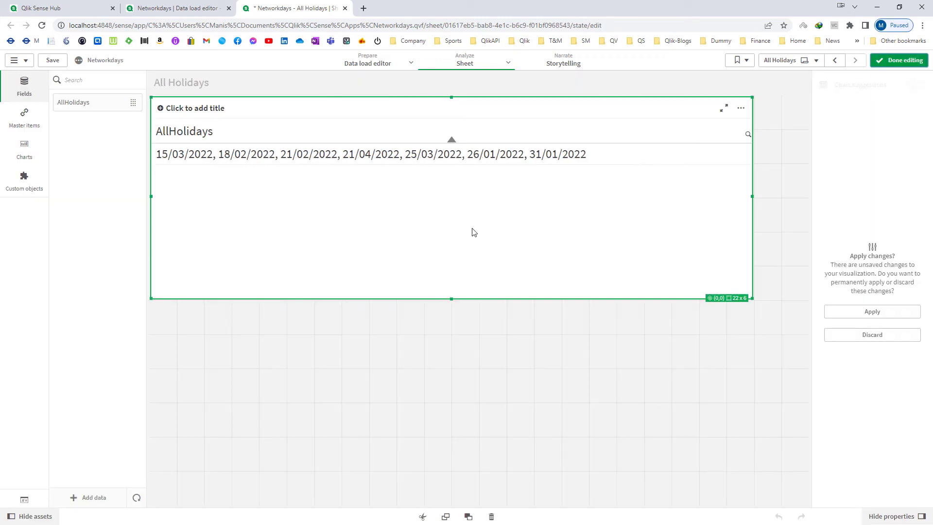
pyautogui.click(25, 499)
pyautogui.click(412, 173)
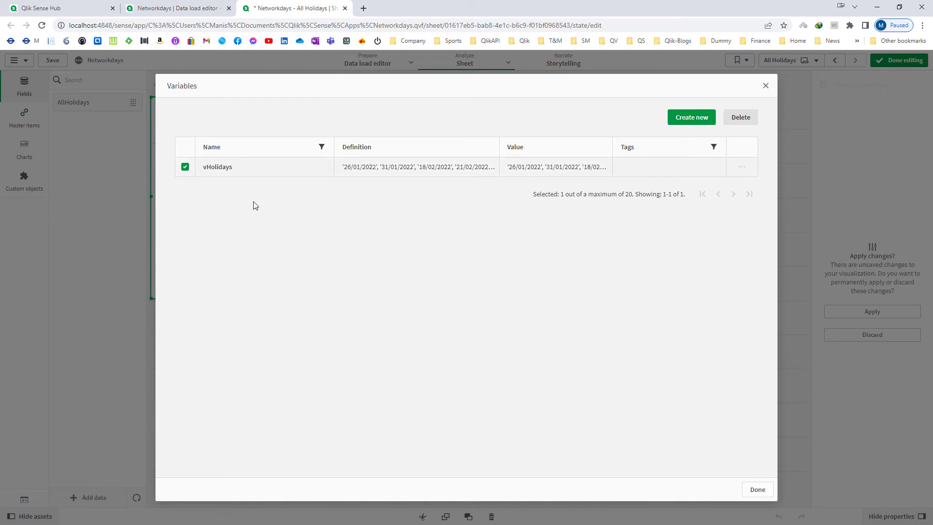
pyautogui.click(185, 167)
pyautogui.click(739, 168)
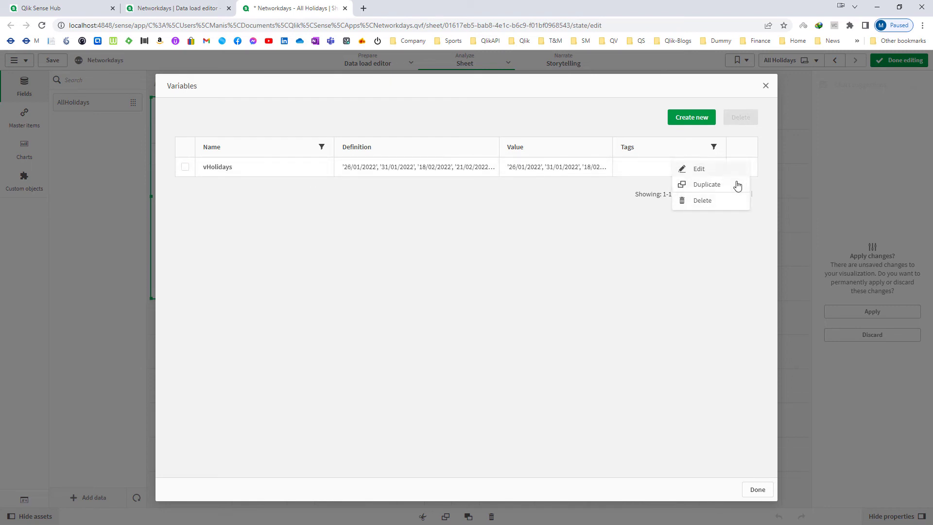
pyautogui.click(698, 169)
pyautogui.moveTo(548, 312); pyautogui.dragTo(236, 329)
pyautogui.hotkey('ctrl', 'c')
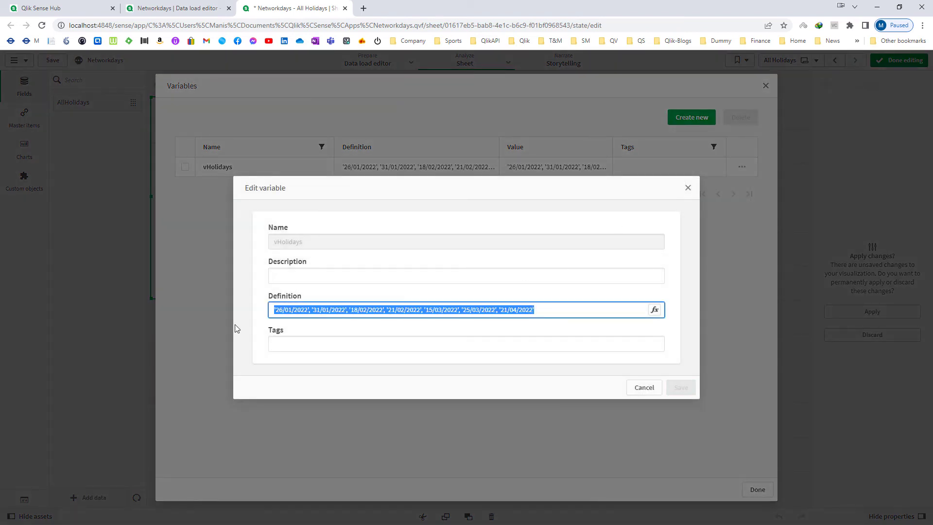
pyautogui.click(642, 387)
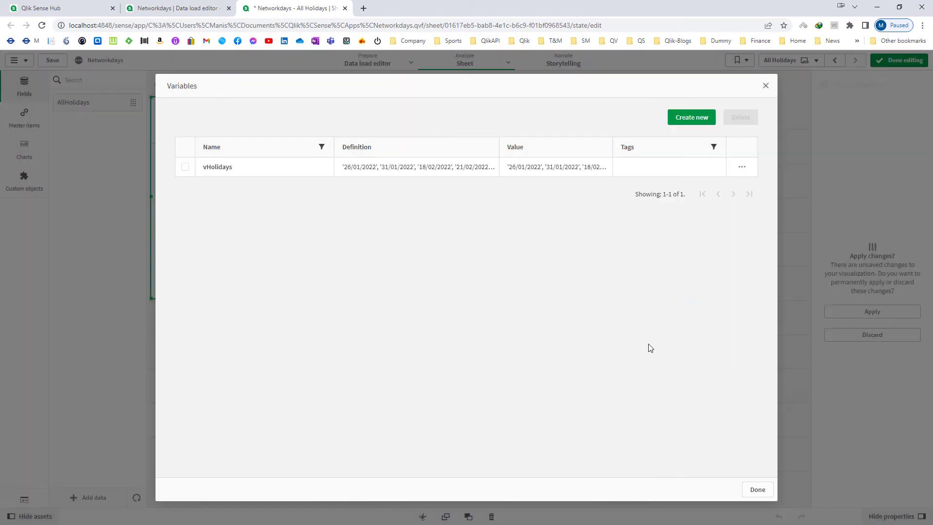
pyautogui.click(765, 86)
# Step: Add a Text & image object below the AllHolidays table and paste the copied vHolidays definition into it
pyautogui.click(34, 150)
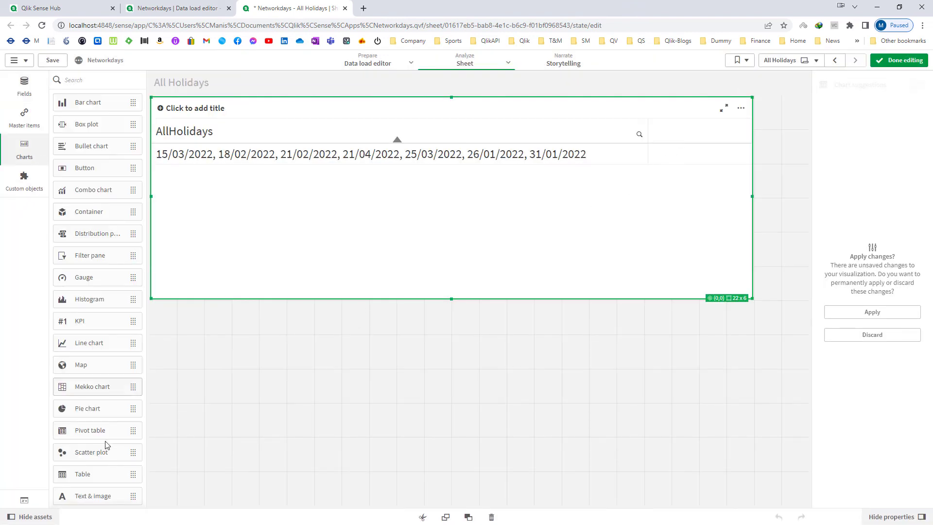
pyautogui.moveTo(98, 502); pyautogui.dragTo(406, 400)
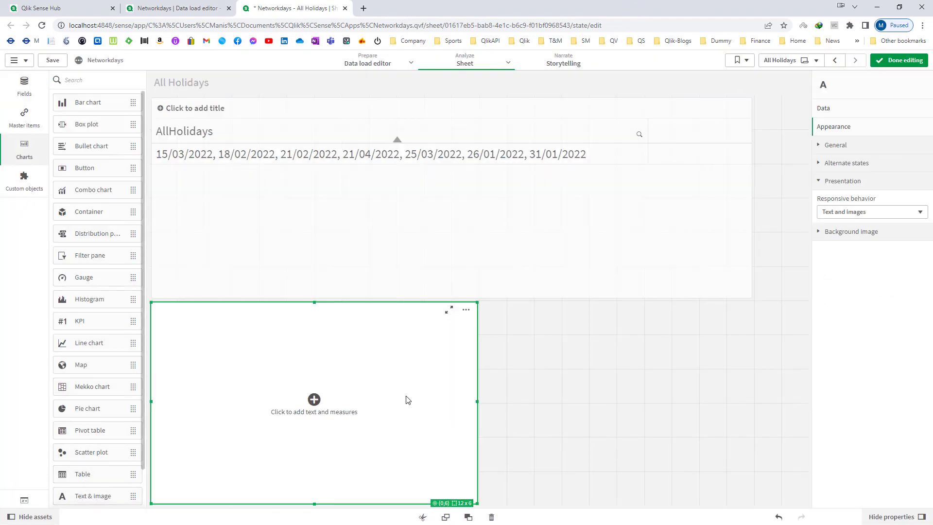
pyautogui.click(323, 406)
pyautogui.hotkey('ctrl', 'v')
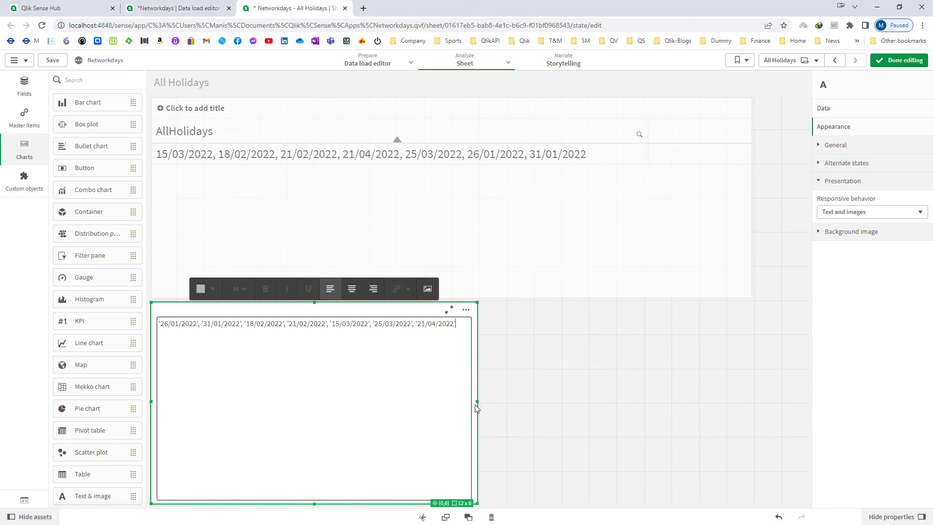
# Step: Resize the holiday-dates text object to 24 x 2 grid cells, set its text size to XL and finish editing the sheet
pyautogui.moveTo(476, 408); pyautogui.dragTo(739, 381)
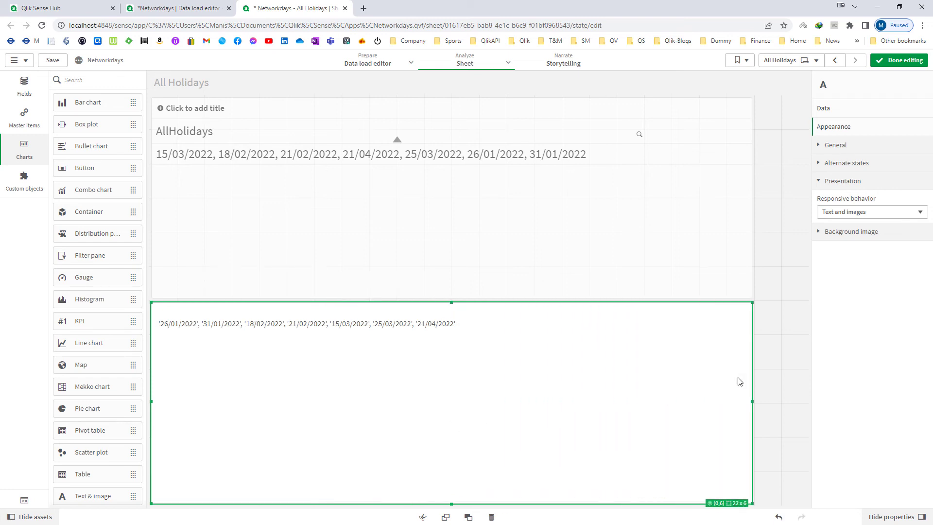
pyautogui.moveTo(440, 443); pyautogui.dragTo(447, 371)
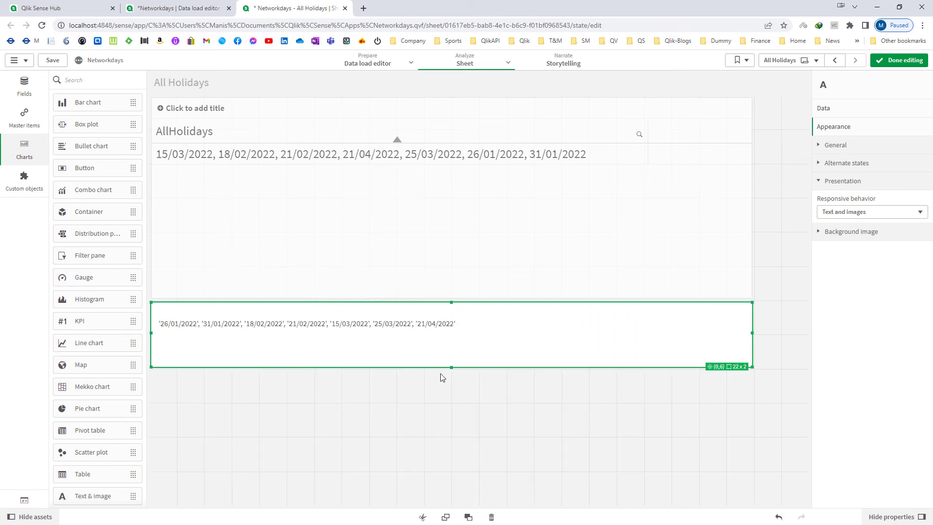
pyautogui.click(410, 350)
pyautogui.hotkey('ctrl', 'a')
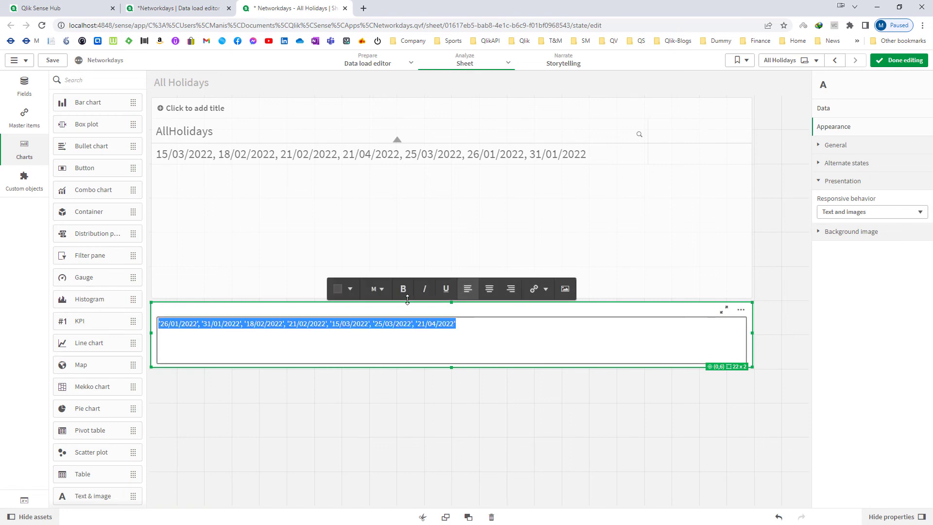
pyautogui.click(377, 289)
pyautogui.click(377, 401)
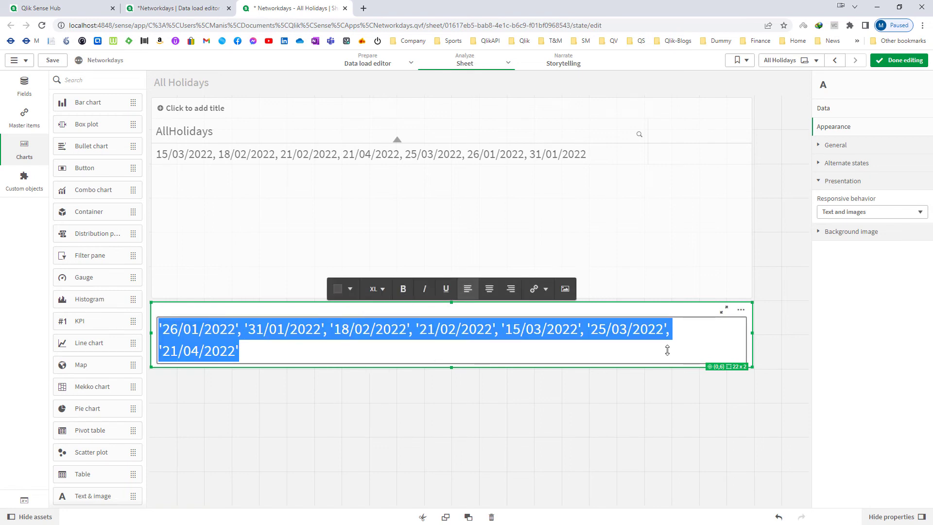
pyautogui.click(752, 333)
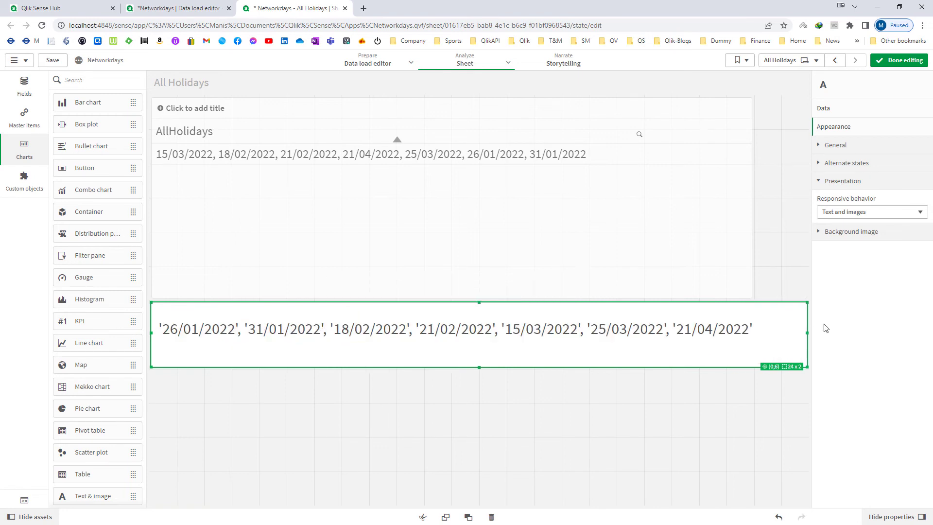
pyautogui.click(898, 59)
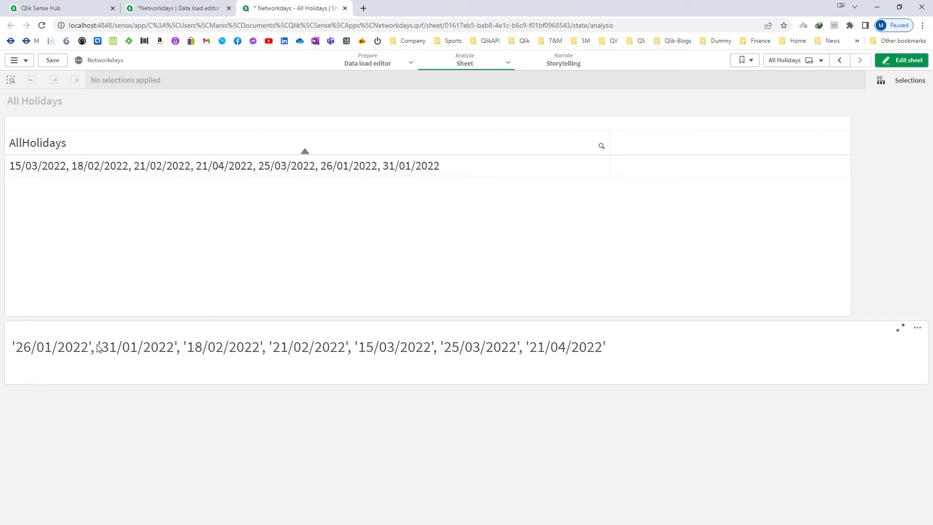
# Step: In the load script, change the Concat delimiter for [Holiday Date] to CHR(39) & ', ' & CHR(39)
pyautogui.click(177, 8)
pyautogui.click(585, 427)
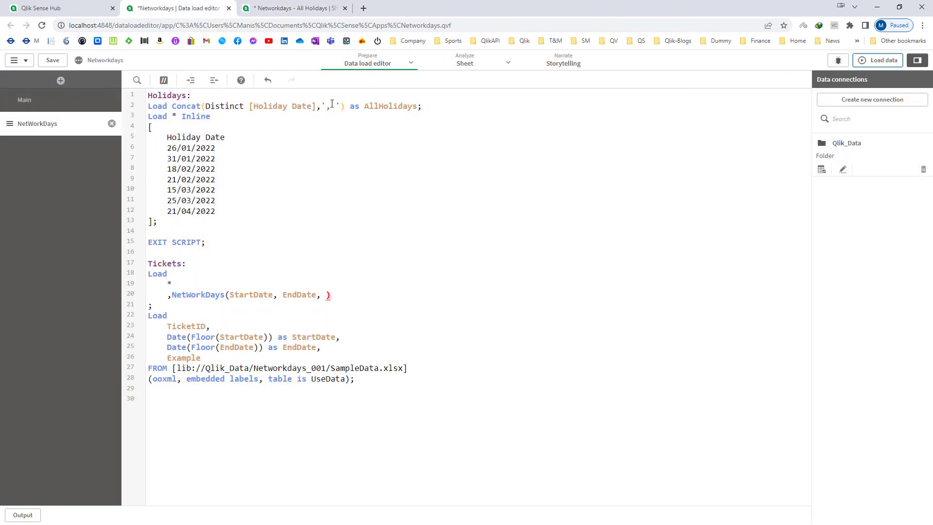
pyautogui.click(322, 106)
pyautogui.write('CHR(3')
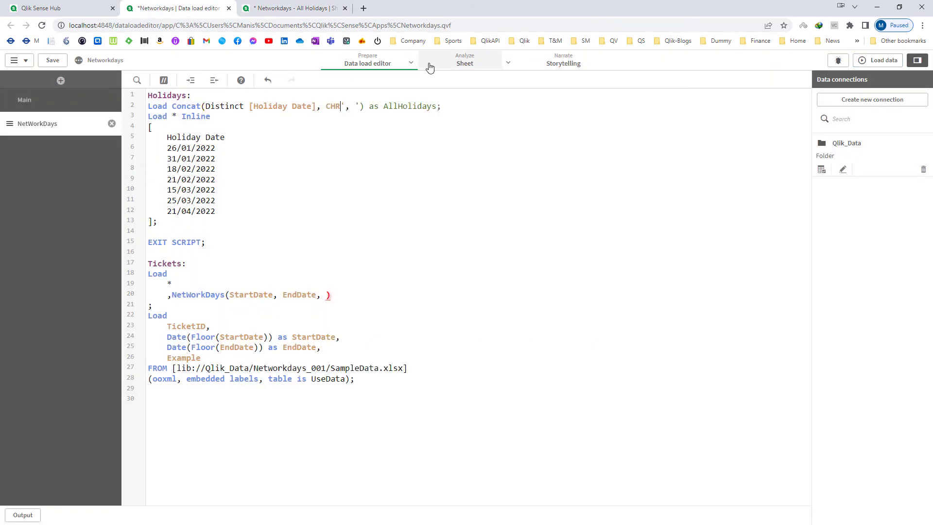
pyautogui.write('9) & ')
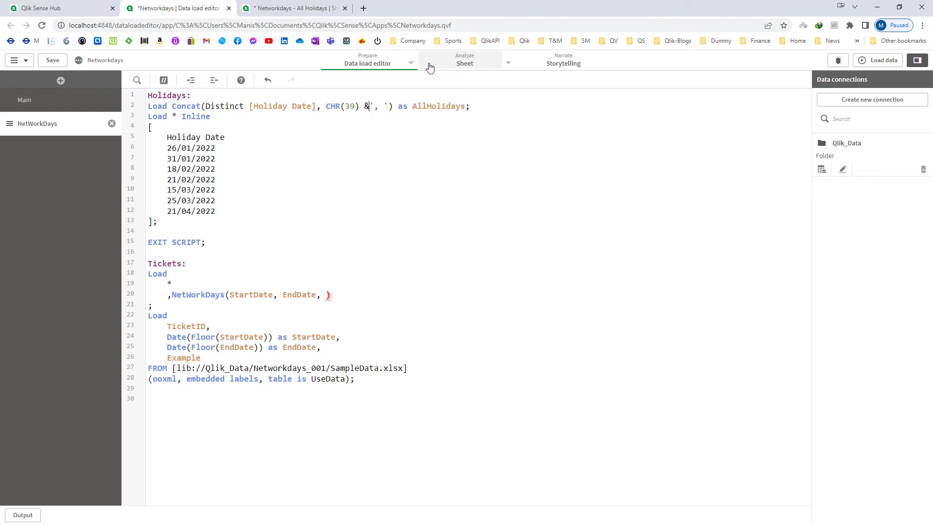
pyautogui.write("', ' & CH(")
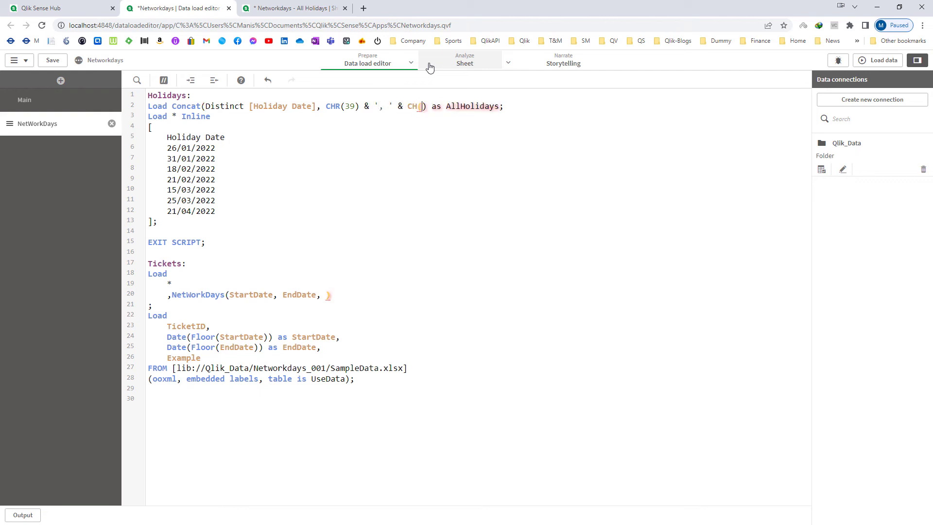
pyautogui.press('BackSpace')
pyautogui.write('R(39)')
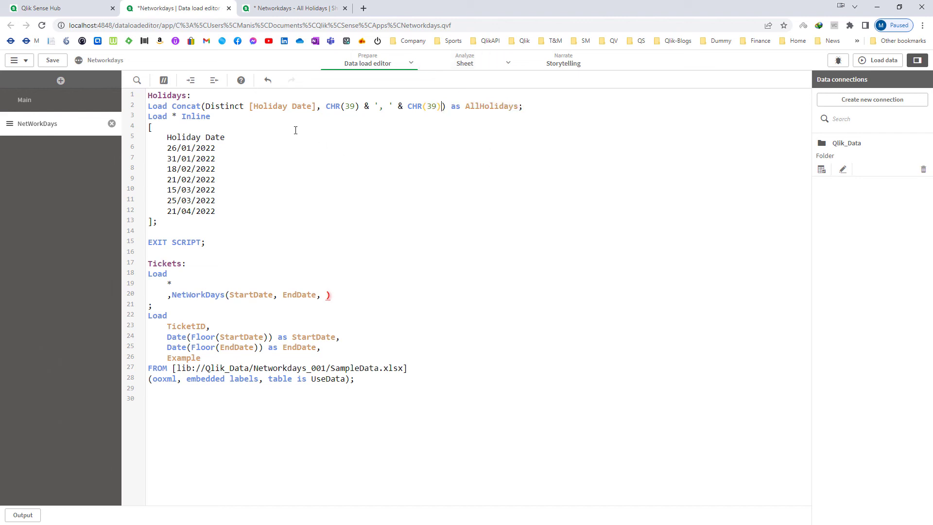
pyautogui.moveTo(250, 106); pyautogui.dragTo(318, 108)
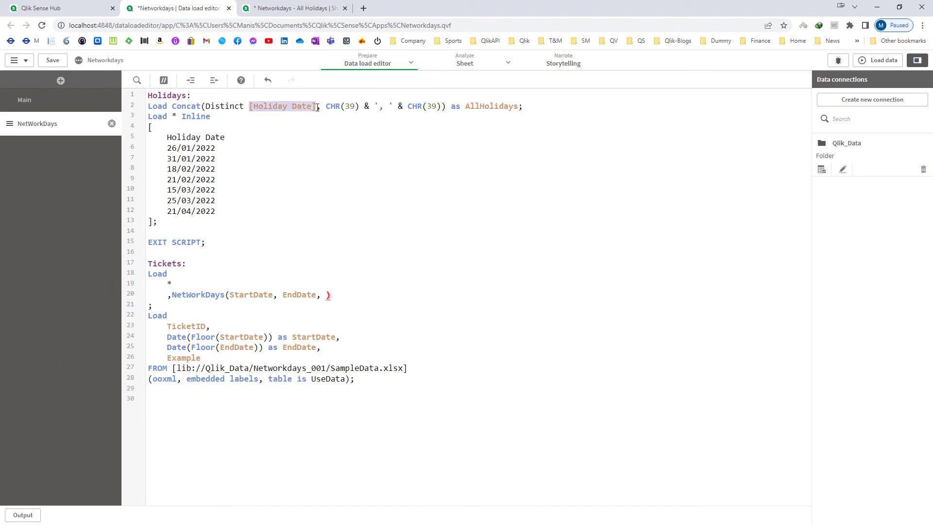
pyautogui.click(321, 142)
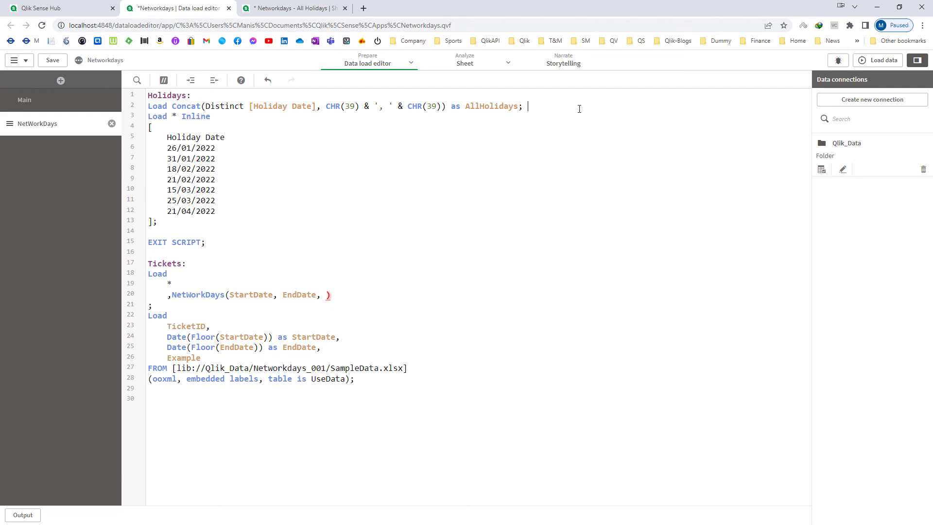
# Step: Add the comment // ',' after the AllHolidays line, reload the data and return to the All Holidays sheet
pyautogui.write("// '")
pyautogui.doubleClick(551, 106)
pyautogui.write("', '")
pyautogui.click(877, 60)
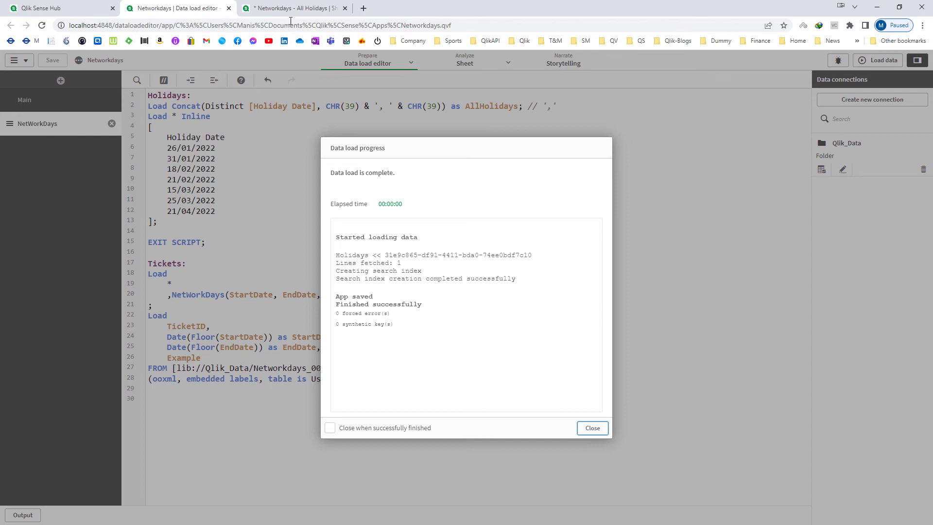
pyautogui.click(290, 11)
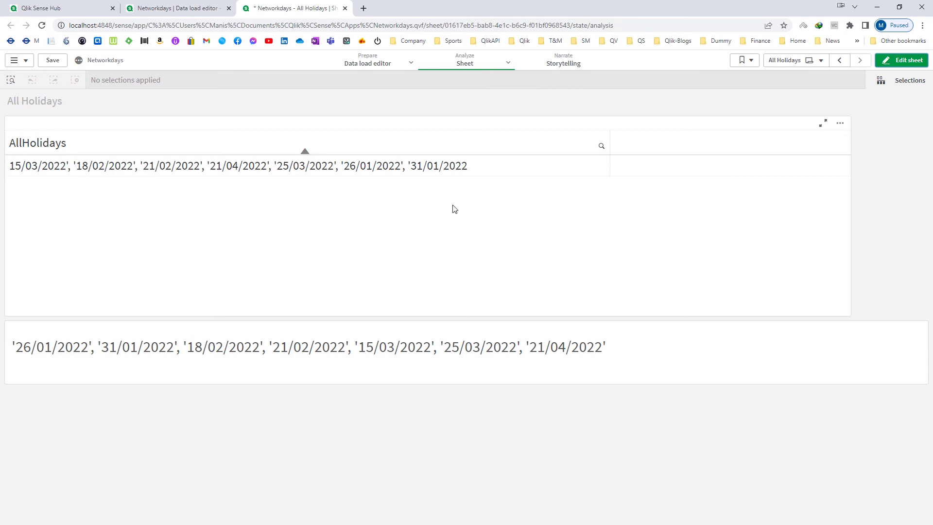
# Step: Put CHR(39) & before the Concat expression and & CHR(39) after it, reload the data and return to the All Holidays sheet
pyautogui.click(205, 11)
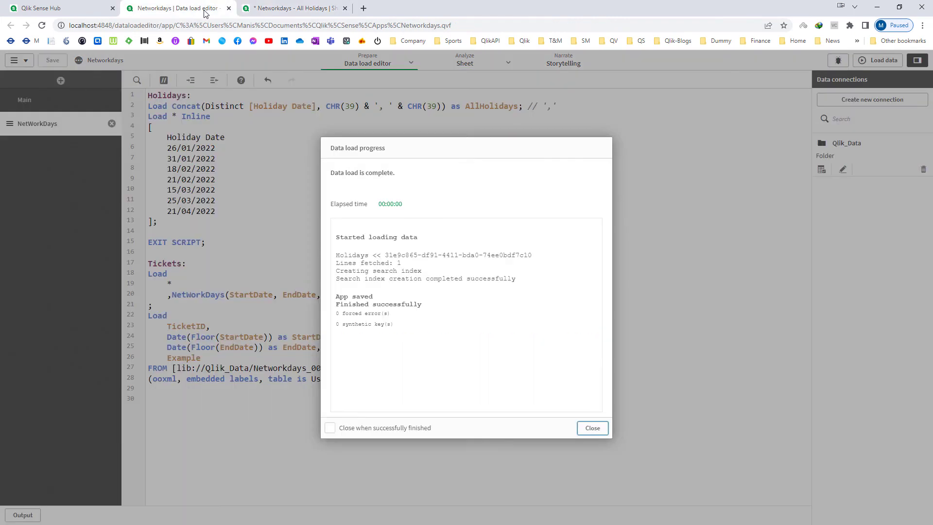
pyautogui.click(589, 427)
pyautogui.moveTo(326, 107); pyautogui.dragTo(361, 107)
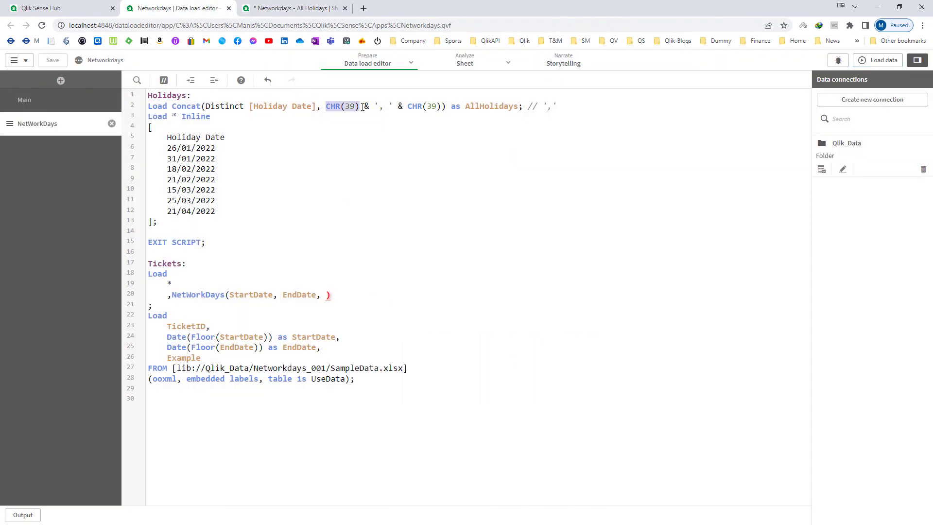
pyautogui.click(171, 106)
pyautogui.write('CHR(39) &')
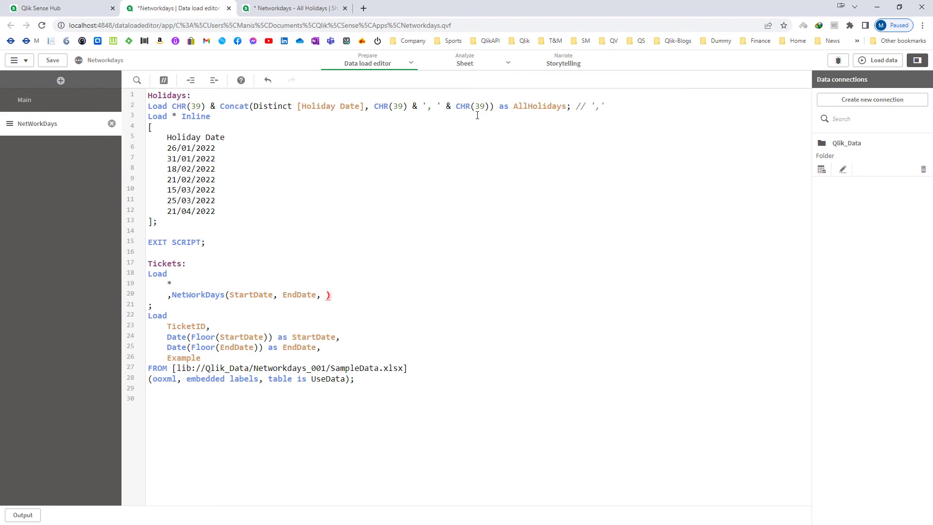
pyautogui.moveTo(447, 106); pyautogui.dragTo(486, 106)
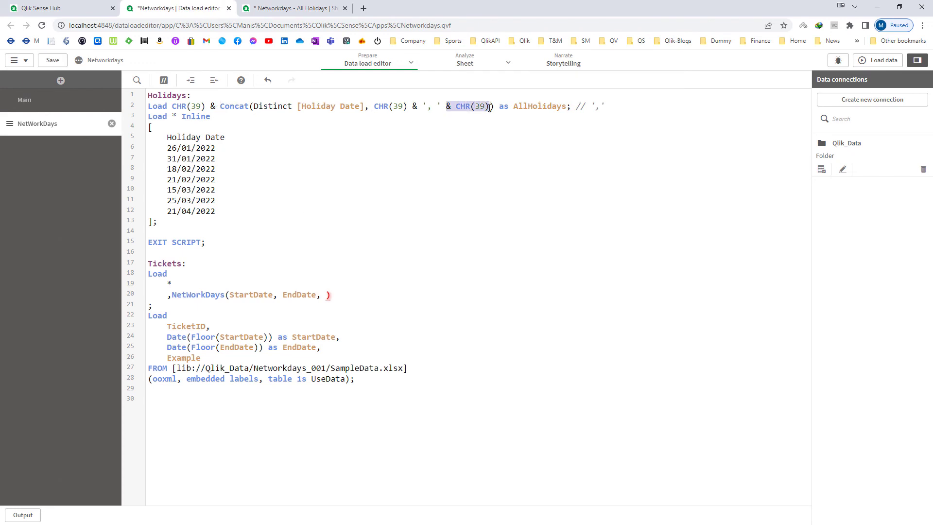
pyautogui.hotkey('ctrl', 'c')
pyautogui.click(493, 106)
pyautogui.hotkey('ctrl', 'v')
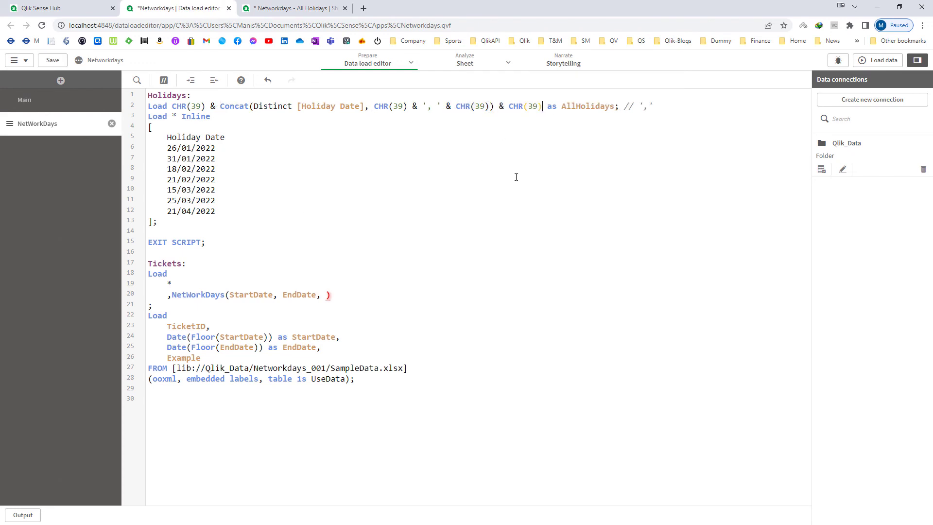
pyautogui.click(877, 62)
pyautogui.click(303, 10)
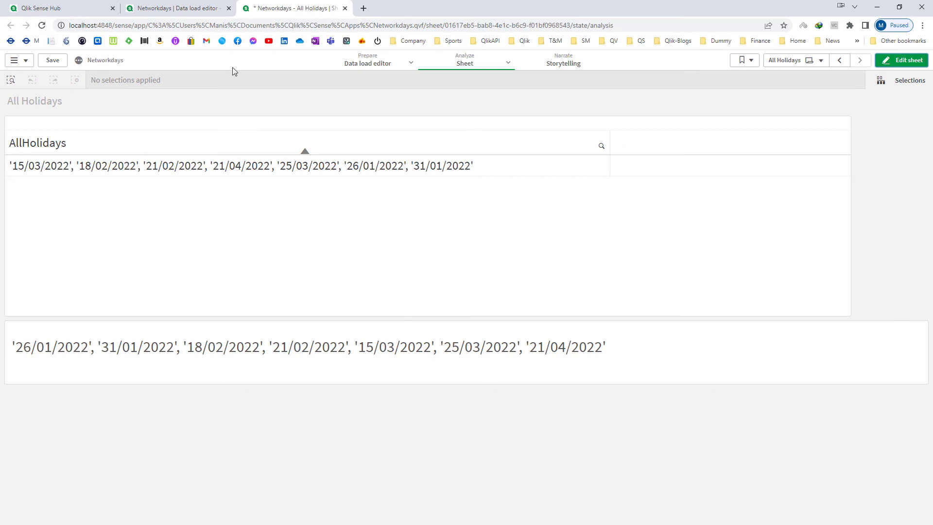
# Step: Add the line Let vAllHolidays = Peek('AllHolidays'); above EXIT SCRIPT in the load script
pyautogui.click(177, 9)
pyautogui.doubleClick(576, 107)
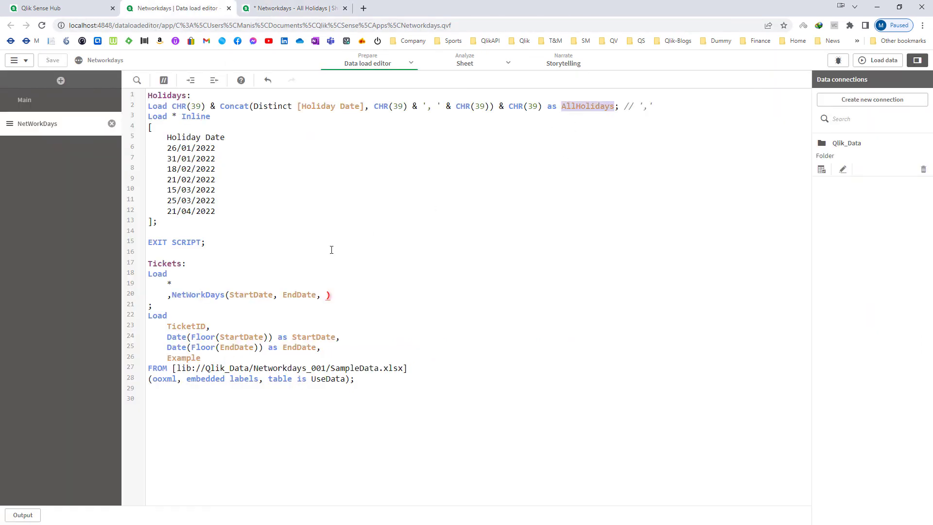
pyautogui.tripleClick(195, 238)
pyautogui.press('Left')
pyautogui.press('Return')
pyautogui.press('Return')
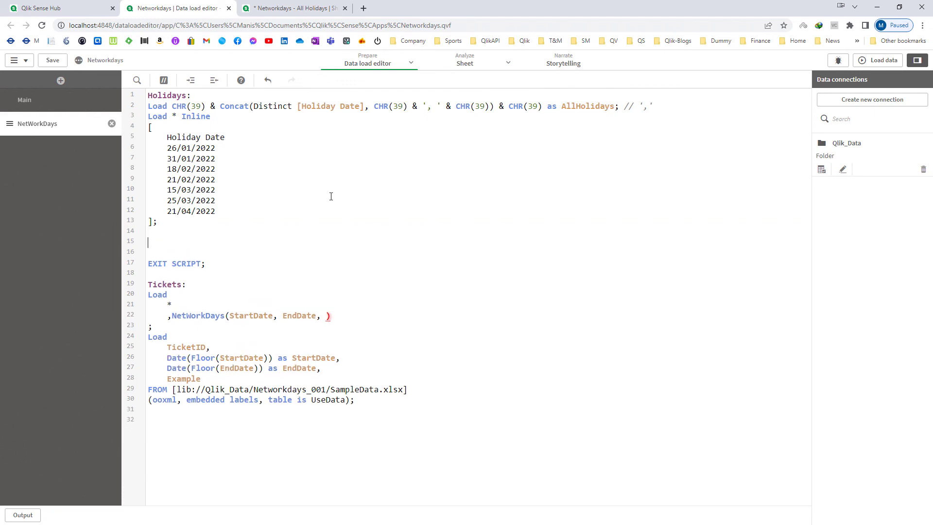
pyautogui.press('Up')
pyautogui.press('Up')
pyautogui.hotkey('ctrl', 'space')
pyautogui.write('Let v')
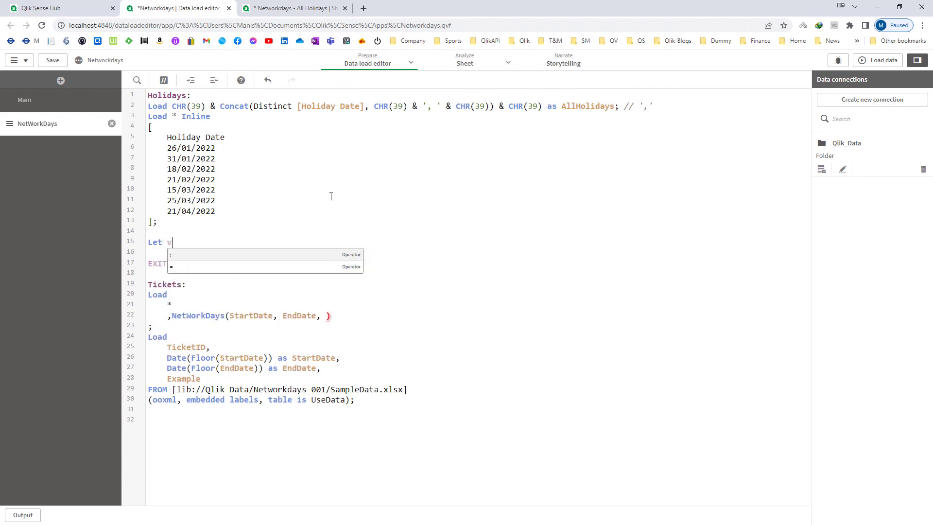
pyautogui.write('A')
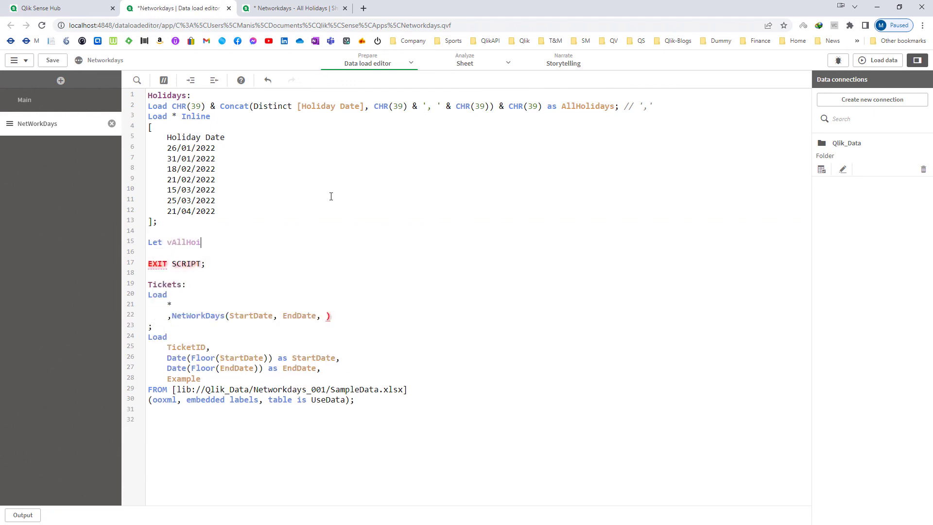
pyautogui.write("llHolidays = Peek('")
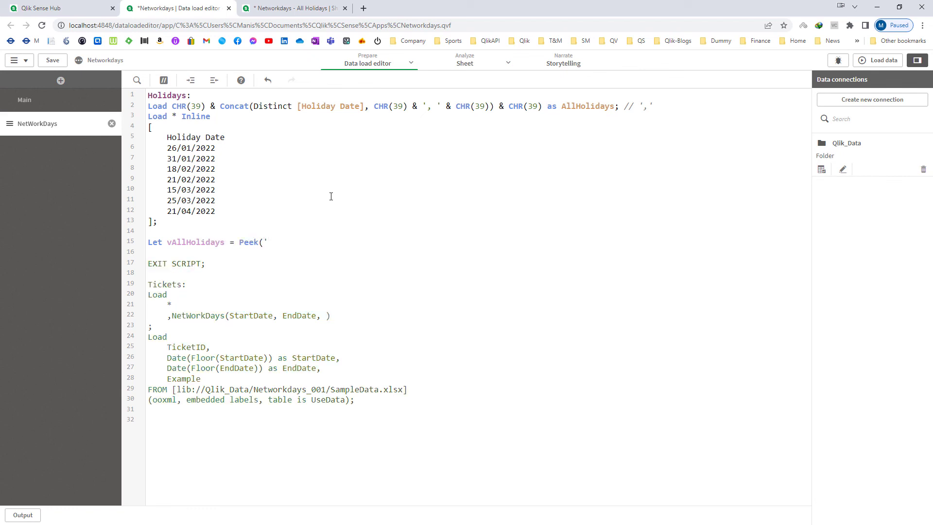
pyautogui.write("AllHolidays');")
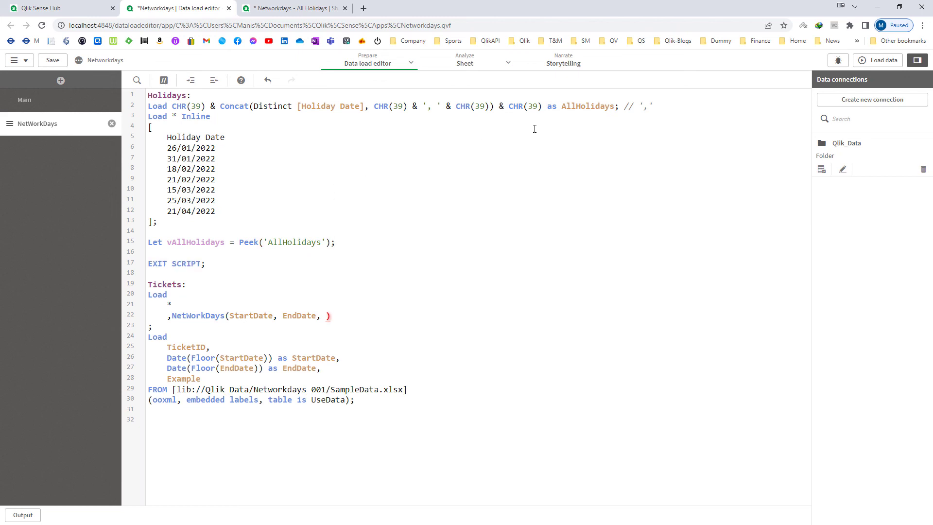
# Step: Review how the vAllHolidays variable picks up the AllHolidays field through the Peek function
pyautogui.doubleClick(568, 108)
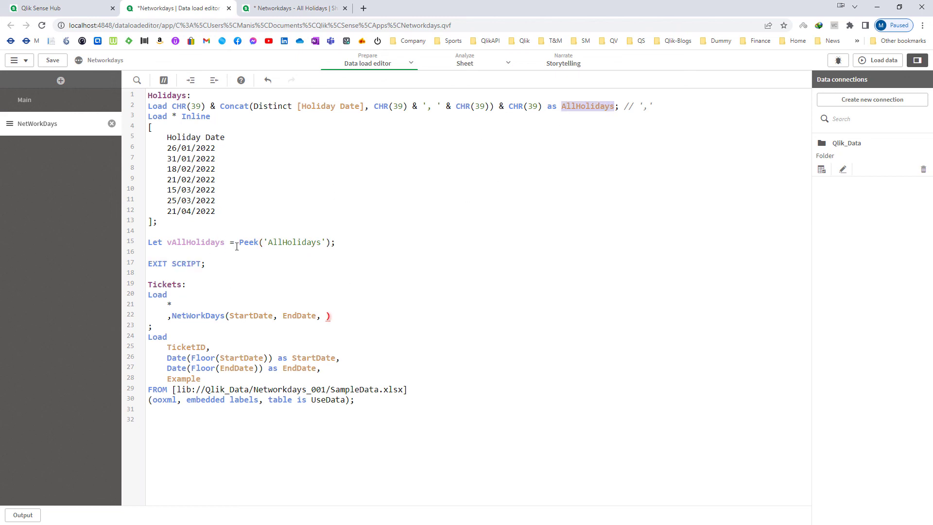
pyautogui.moveTo(238, 242); pyautogui.dragTo(333, 241)
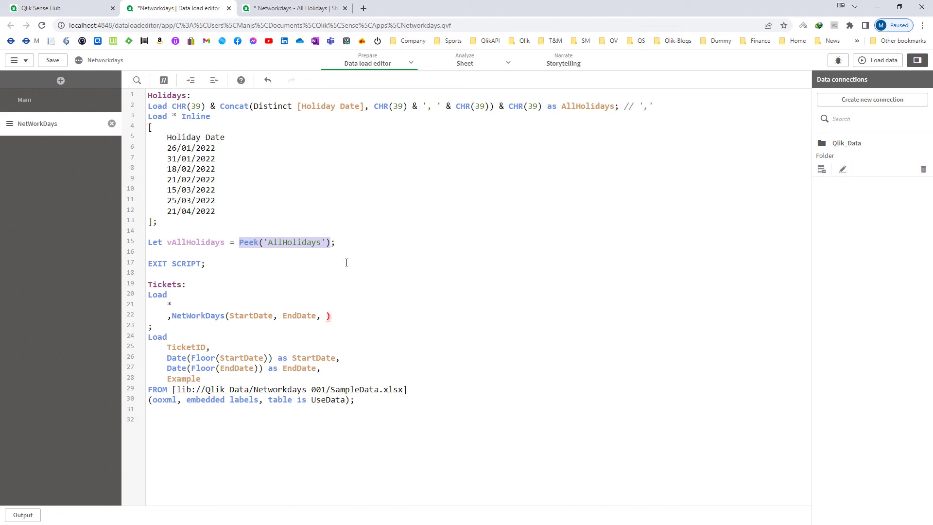
pyautogui.doubleClick(575, 106)
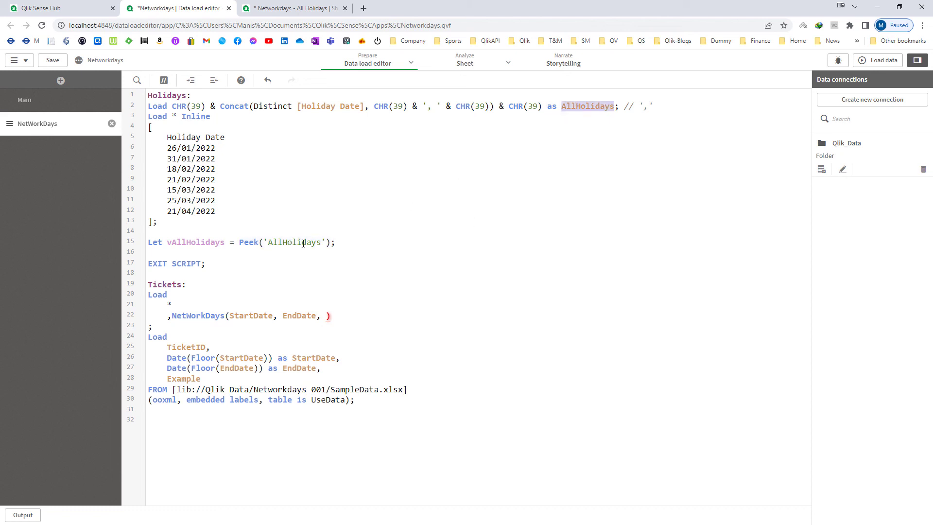
pyautogui.moveTo(239, 242); pyautogui.dragTo(329, 242)
pyautogui.click(336, 257)
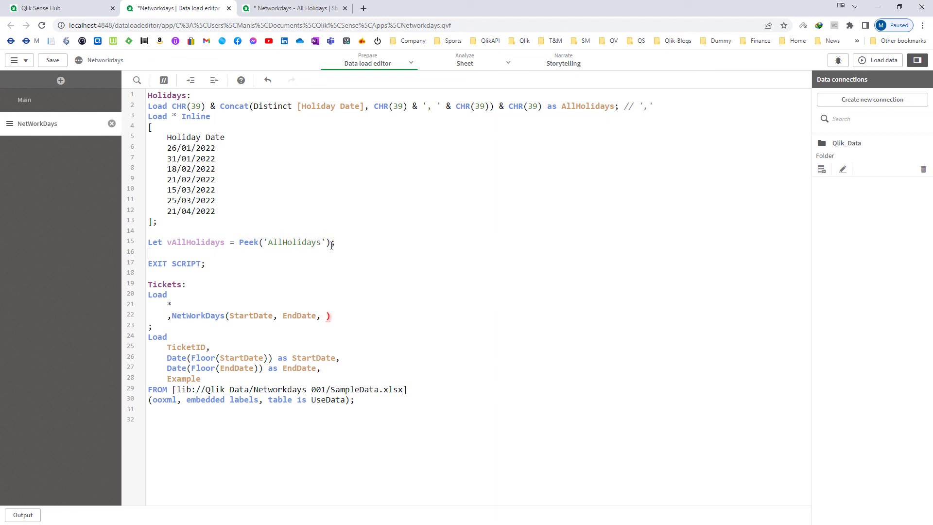
pyautogui.doubleClick(248, 242)
pyautogui.doubleClick(197, 241)
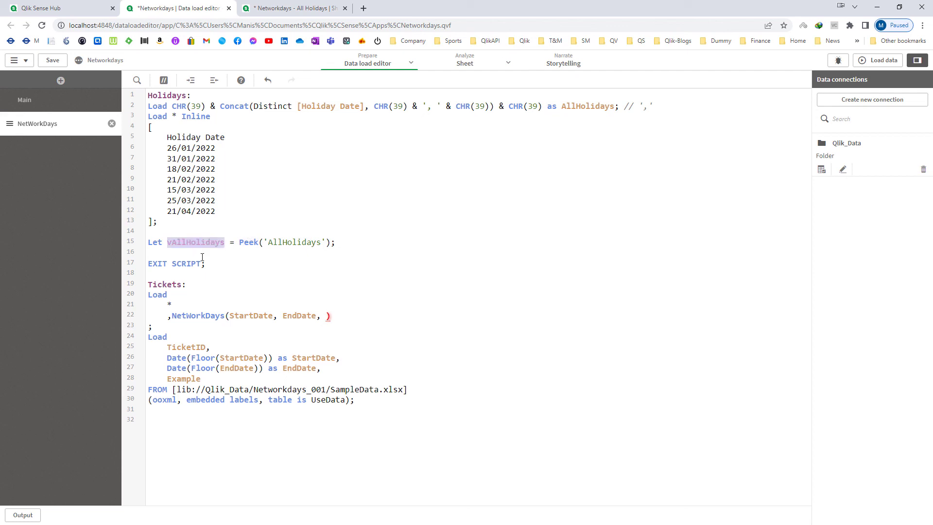
# Step: Save the script, reload the data and open the All Holidays sheet for editing
pyautogui.hotkey('ctrl', 's')
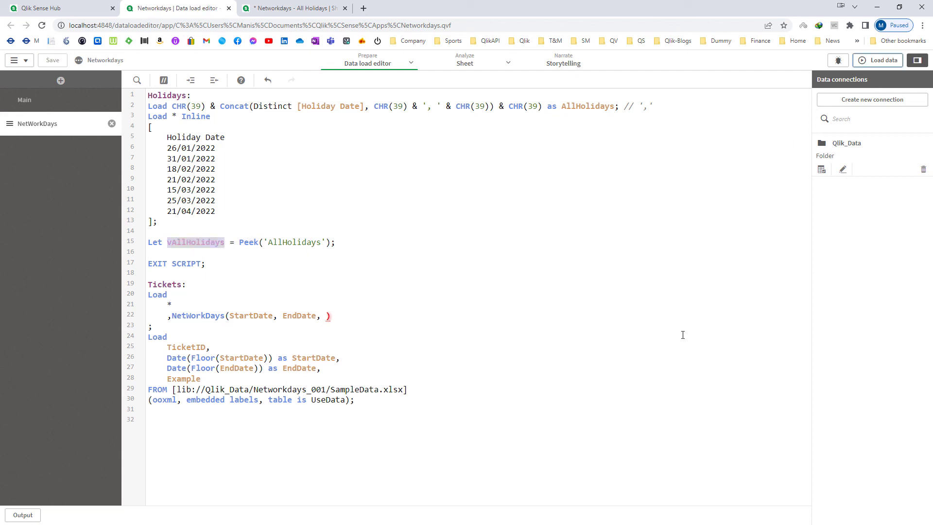
pyautogui.click(877, 60)
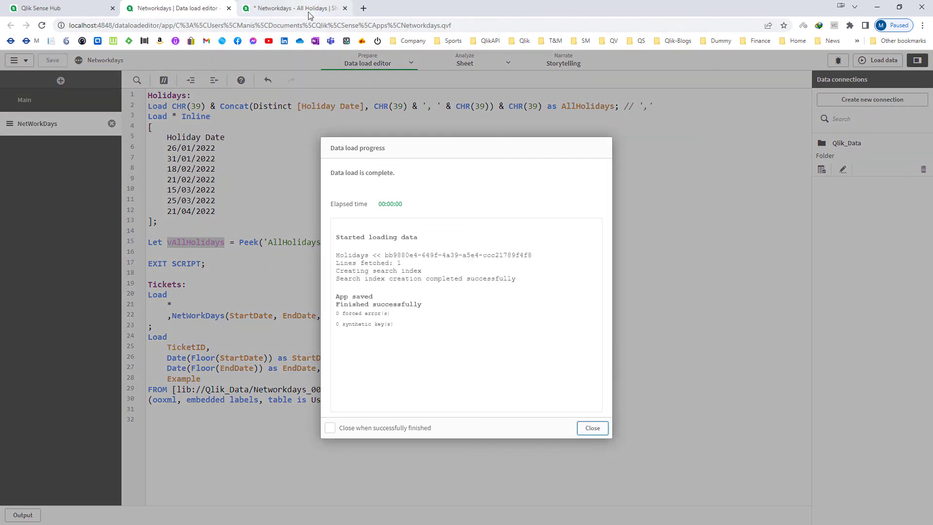
pyautogui.click(308, 10)
pyautogui.click(898, 60)
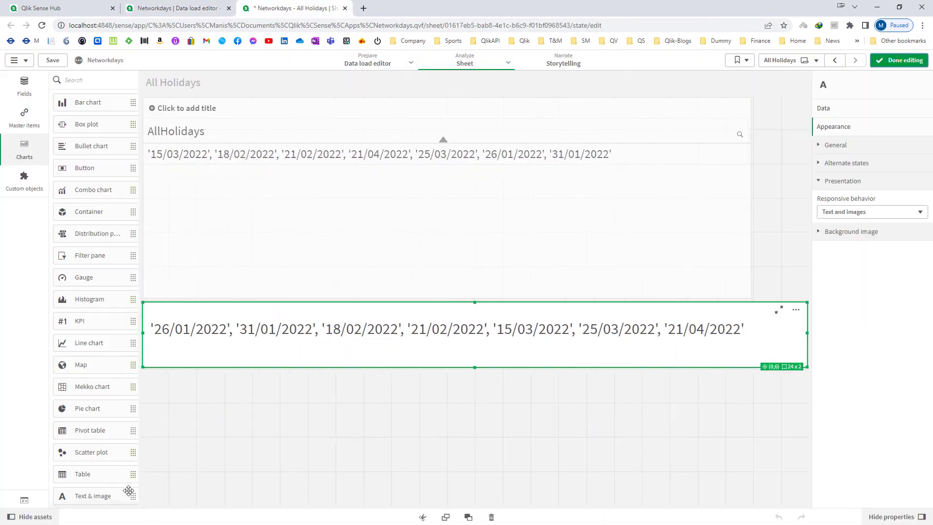
# Step: Check the vAllHolidays definition among the app's variables and add Drop Table Holidays; below its Let line in the load script
pyautogui.click(24, 500)
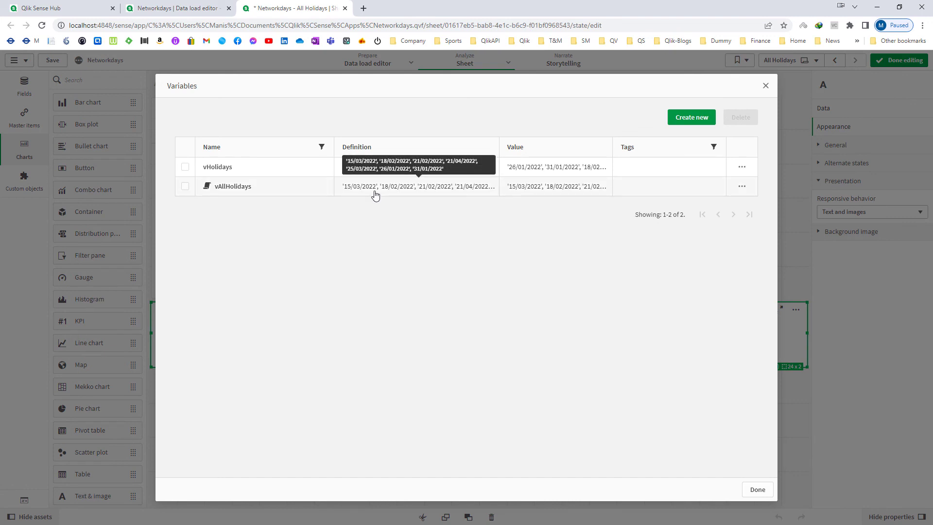
pyautogui.hotkey('ctrl', 'shift', 'Tab')
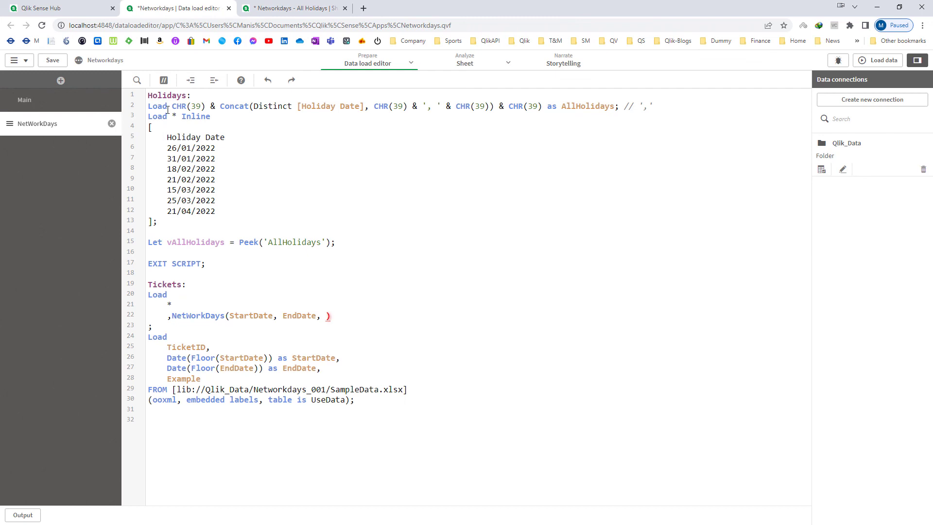
pyautogui.click(344, 243)
pyautogui.press('Return')
pyautogui.write('Drop Table Holidays')
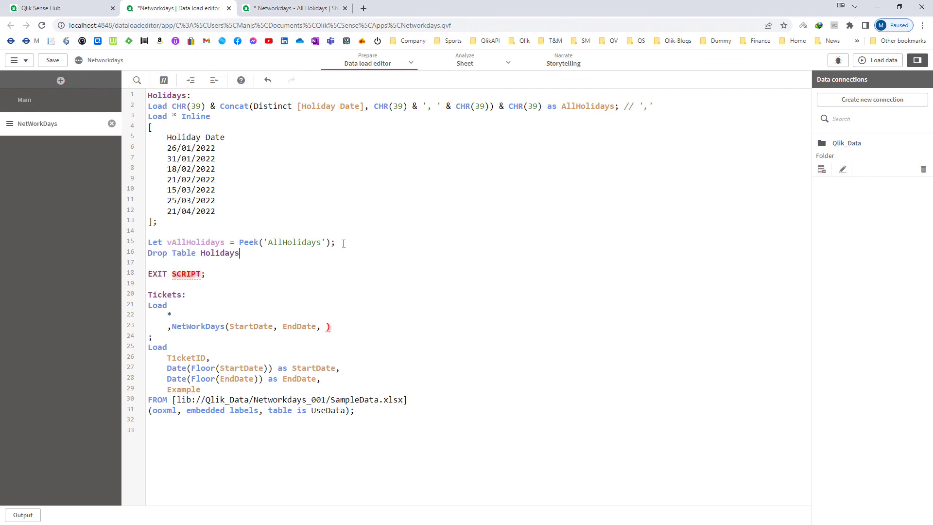
pyautogui.write(';')
# Step: Remove the EXIT SCRIPT; line above the Tickets table in the load script
pyautogui.hotkey('shift', 'Down')
pyautogui.hotkey('shift', 'Down')
pyautogui.press('Delete')
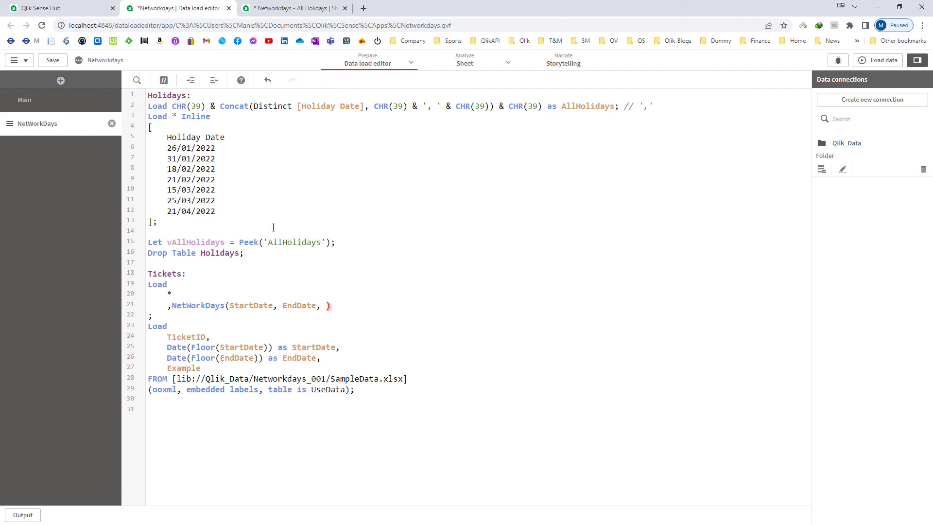
# Step: Pass $(vAllHolidays) as the third argument of NetWorkDays in the Tickets load, without a space before the closing bracket
pyautogui.doubleClick(188, 243)
pyautogui.hotkey('ctrl', 'c')
pyautogui.click(325, 306)
pyautogui.write('$(')
pyautogui.hotkey('ctrl', 'v')
pyautogui.write(')')
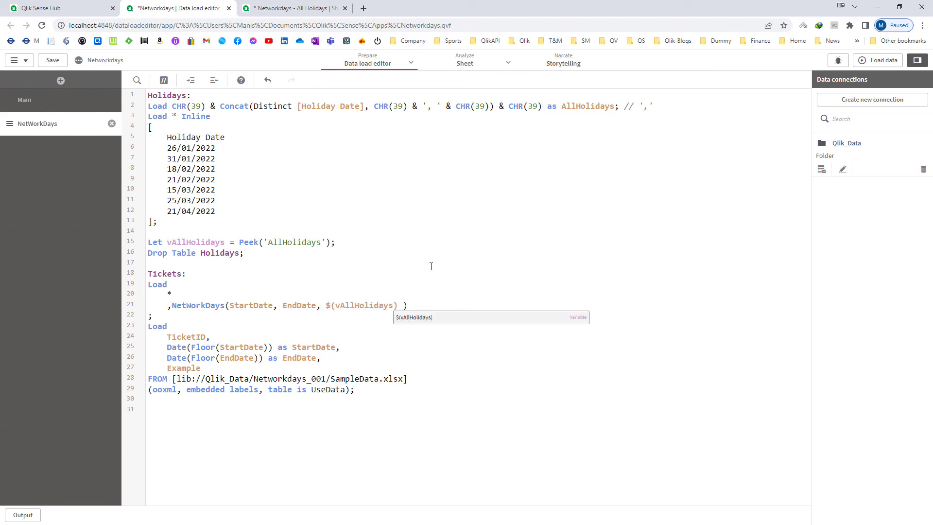
pyautogui.press('Delete')
# Step: Alias the NetWorkDays expression as NumberOfWorkingDays and reload the data
pyautogui.press('End')
pyautogui.write('as')
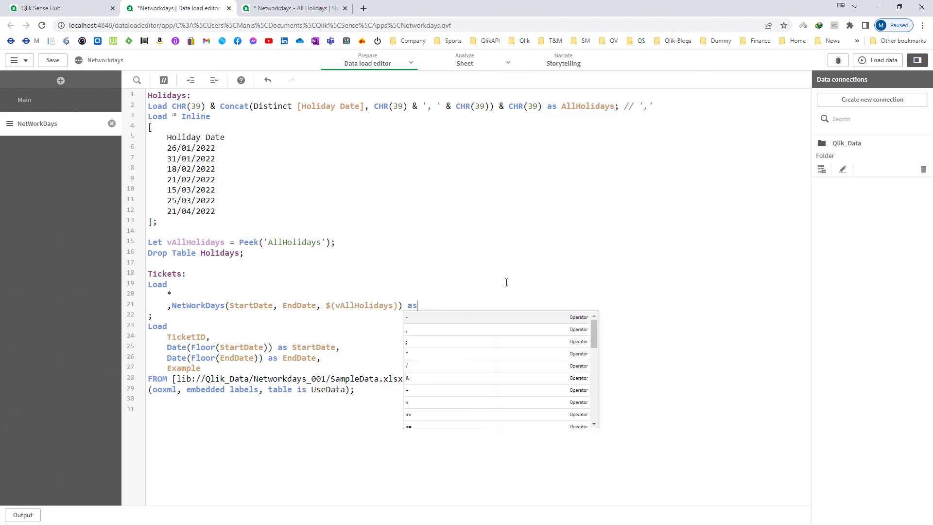
pyautogui.write(' Numbe')
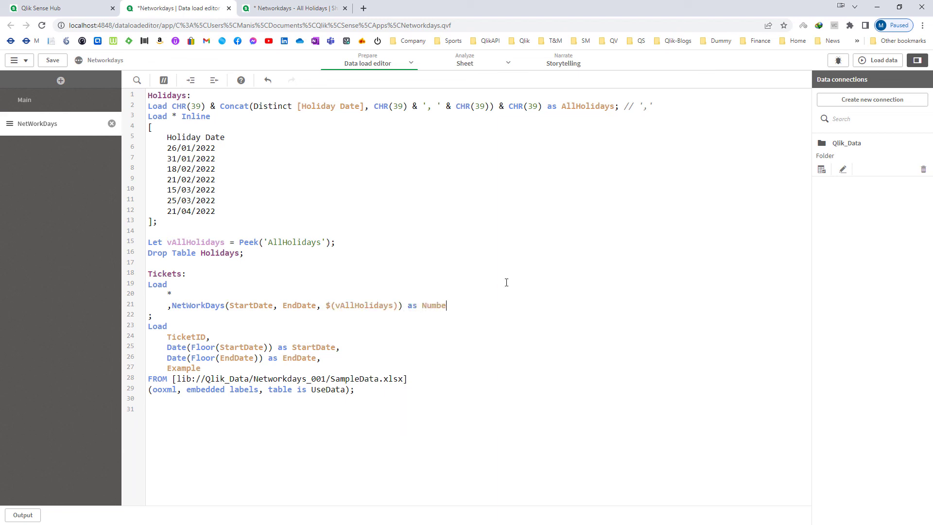
pyautogui.write('rOfWorkingDays')
pyautogui.click(878, 60)
# Step: Add the NumberOfWorkingDays field as a column to the ticket table on the NetWorkDays sheet and finish editing
pyautogui.click(317, 11)
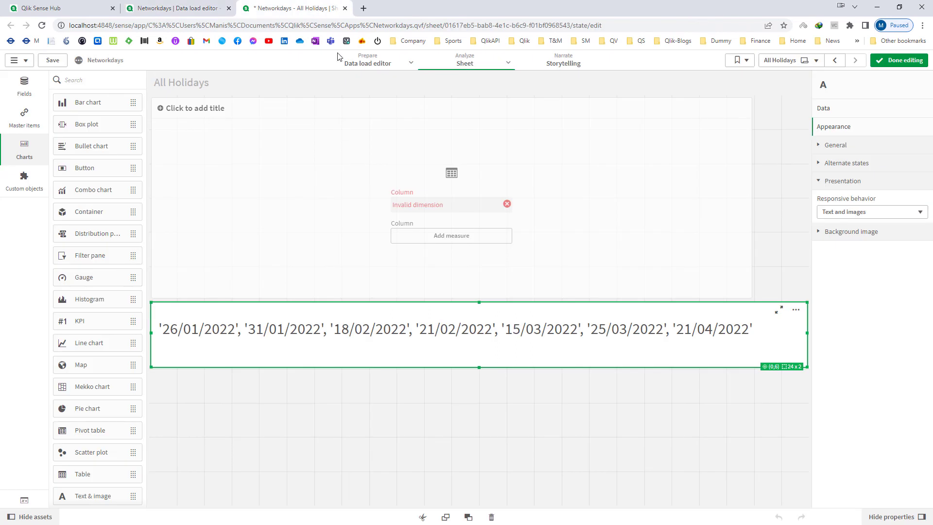
pyautogui.click(834, 61)
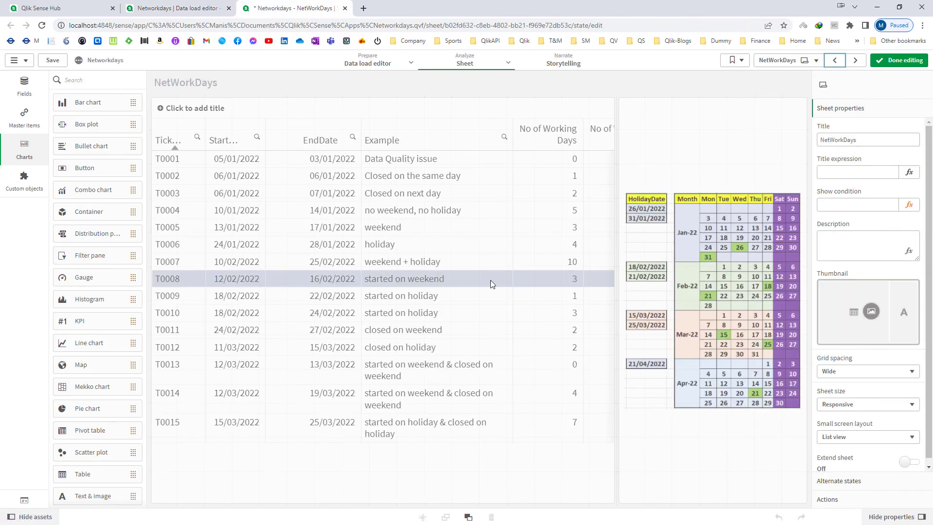
pyautogui.click(491, 278)
pyautogui.click(21, 85)
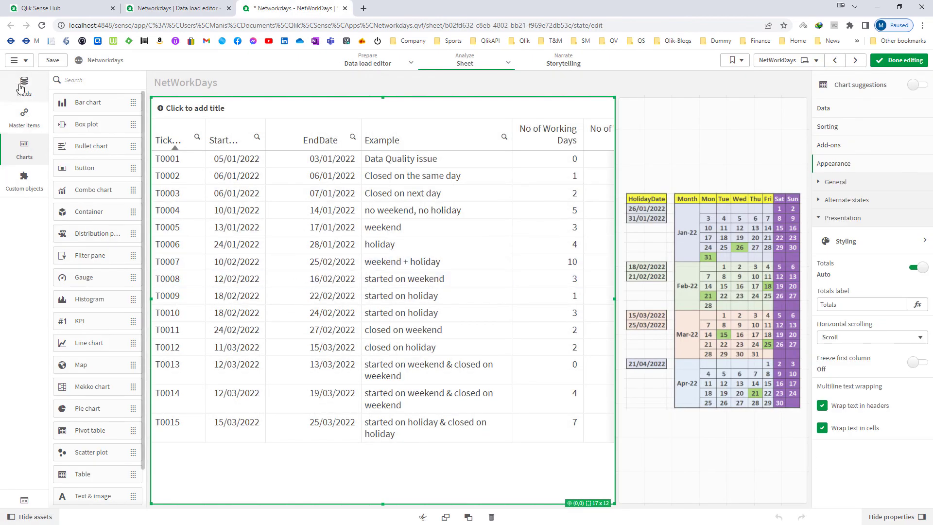
pyautogui.moveTo(75, 145); pyautogui.dragTo(241, 225)
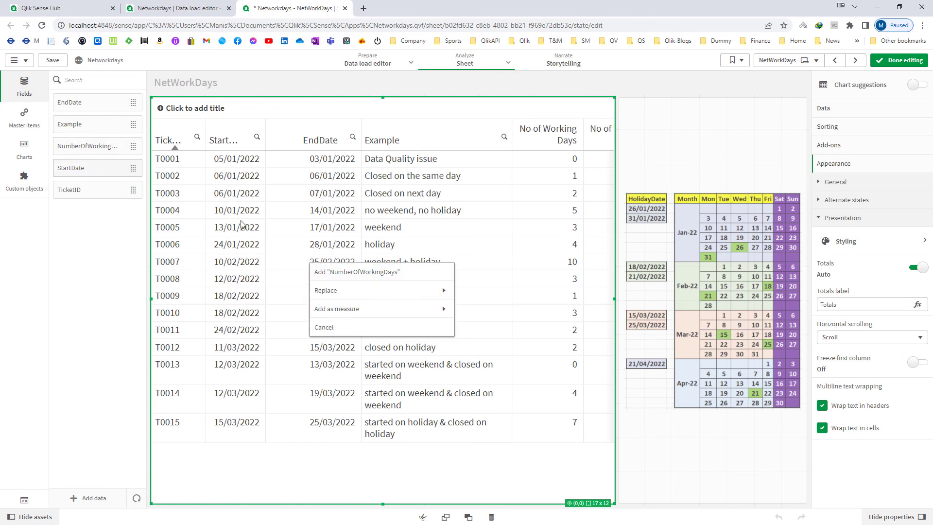
pyautogui.click(357, 272)
pyautogui.click(913, 64)
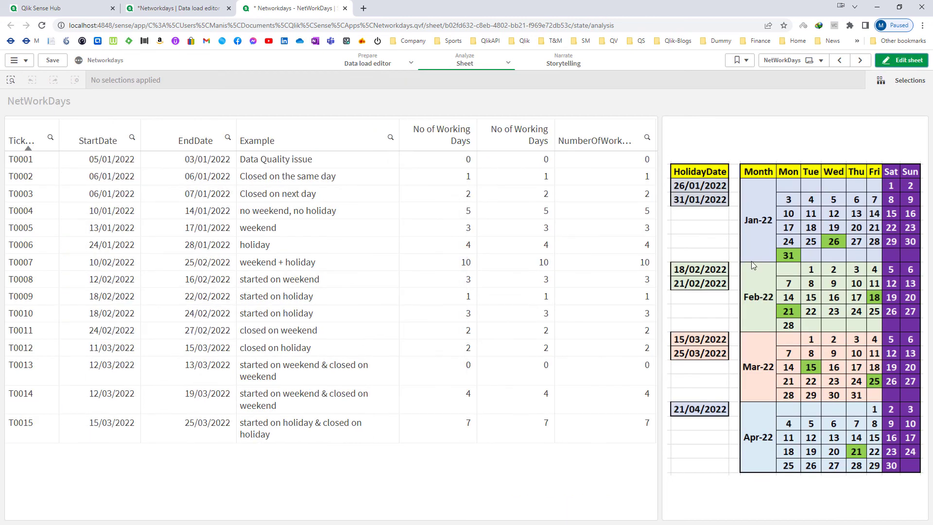